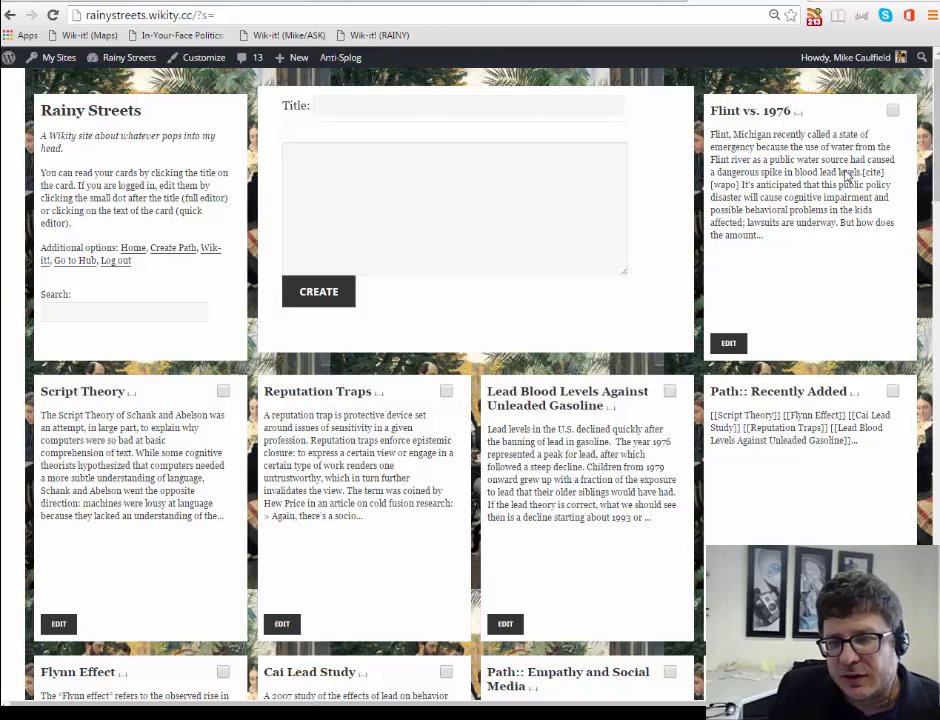
# Examine the Flint vs. 1976 card's source text down to its end and read through its full article page.
pyautogui.click(792, 172)
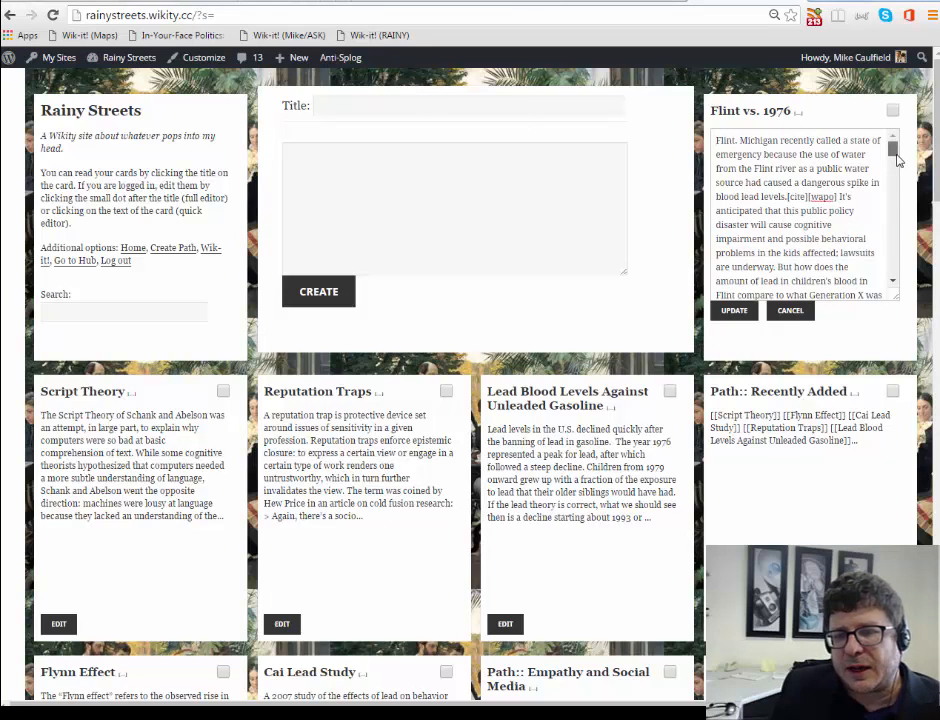
pyautogui.moveTo(897, 160); pyautogui.dragTo(905, 296)
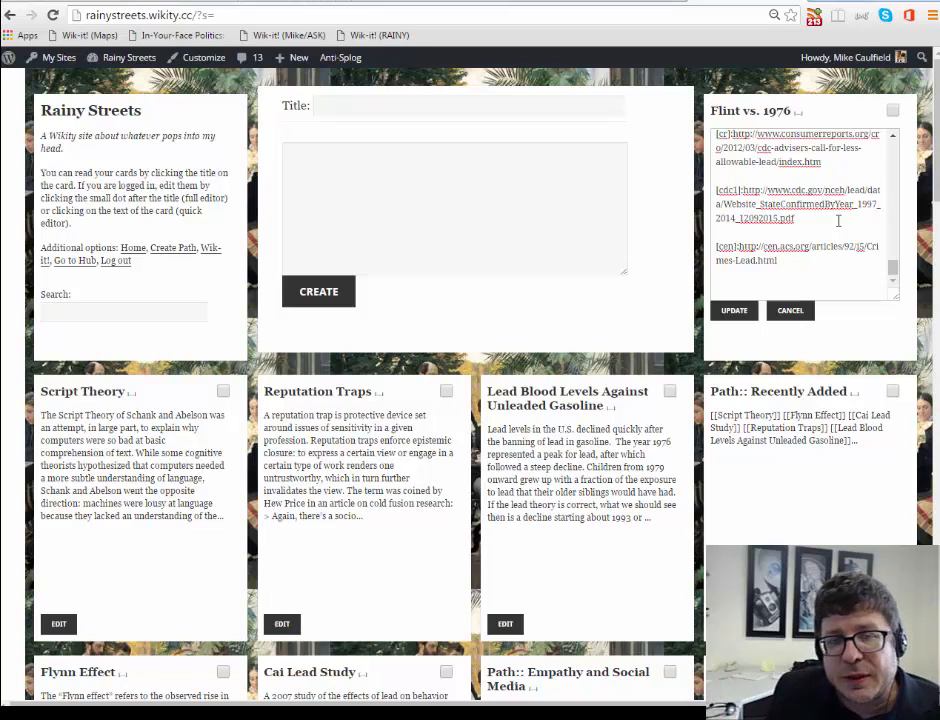
pyautogui.click(740, 113)
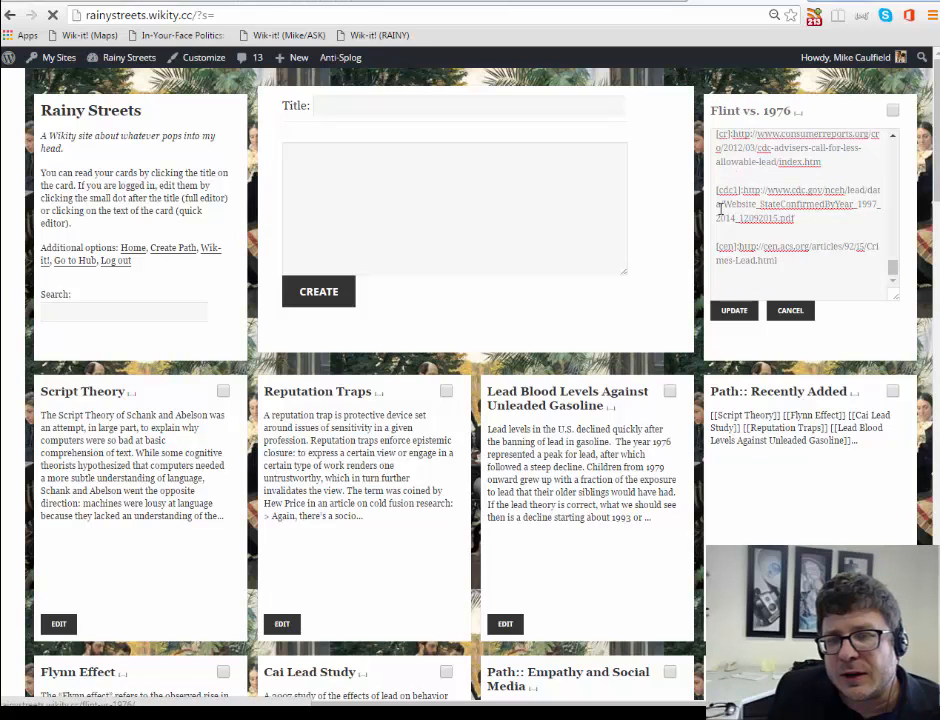
pyautogui.scroll(-5, 700, 260)
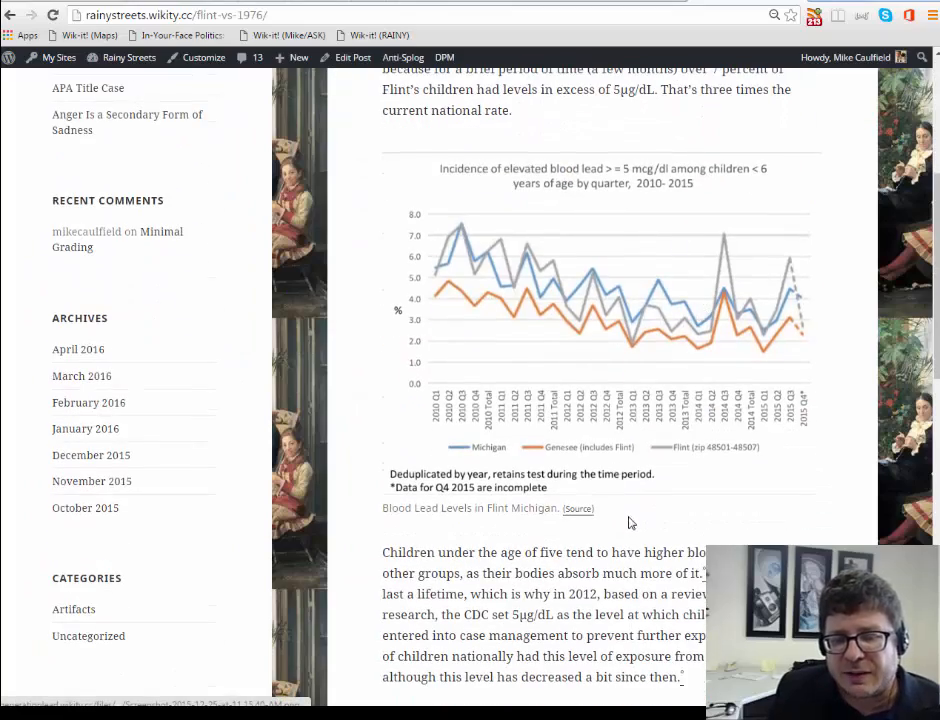
pyautogui.scroll(-10, 630, 522)
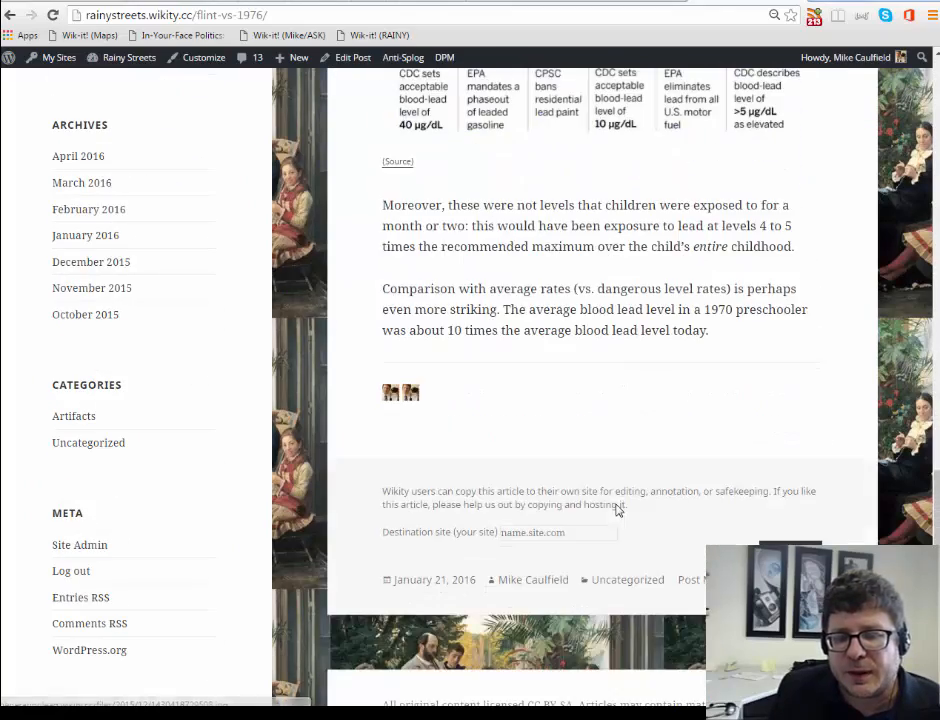
pyautogui.scroll(4, 460, 357)
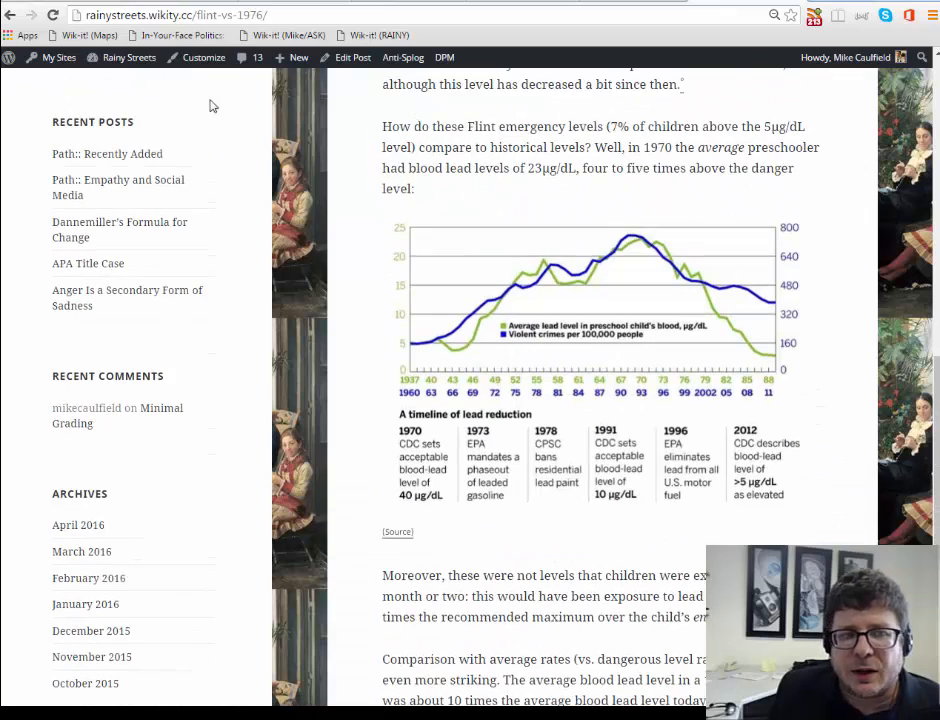
pyautogui.click(12, 16)
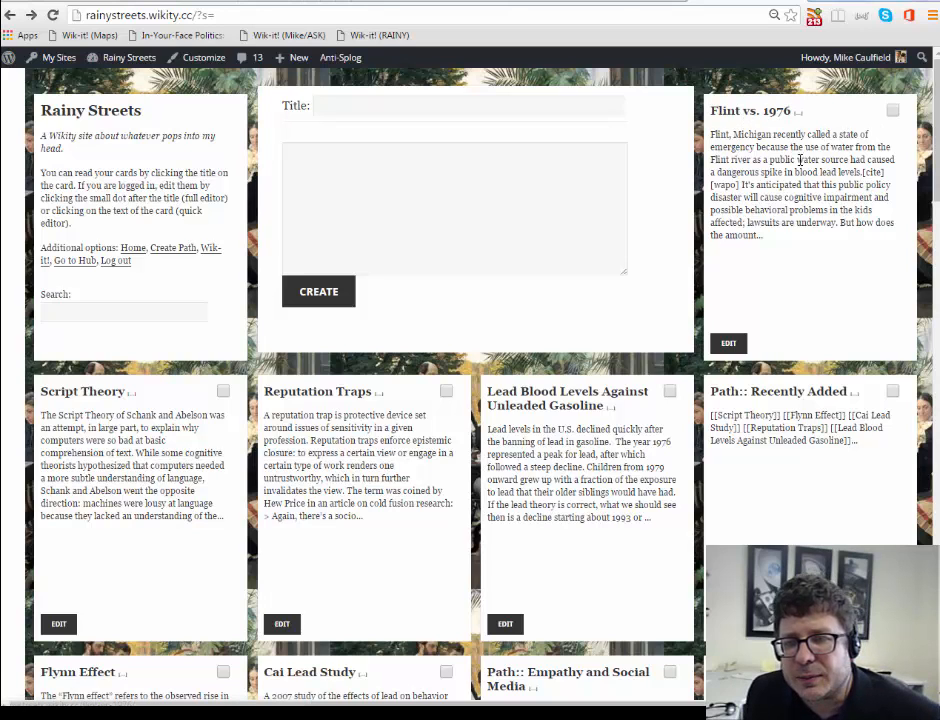
# Copy the full Flint vs. 1976 article to the destination site new.wikity.cc.
pyautogui.click(752, 118)
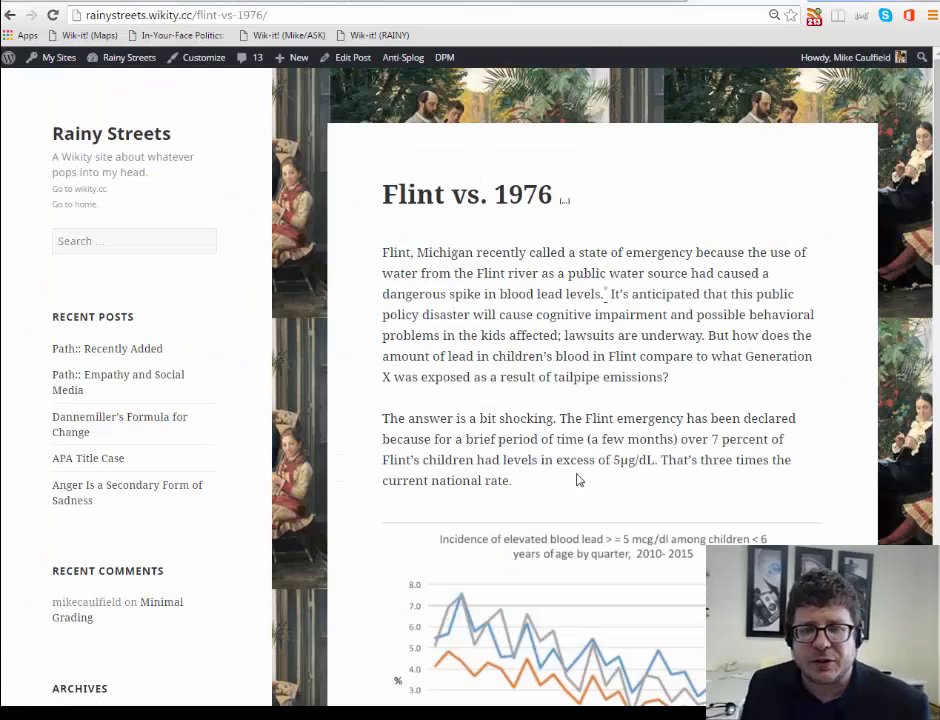
pyautogui.scroll(-3, 594, 451)
pyautogui.scroll(-10, 615, 445)
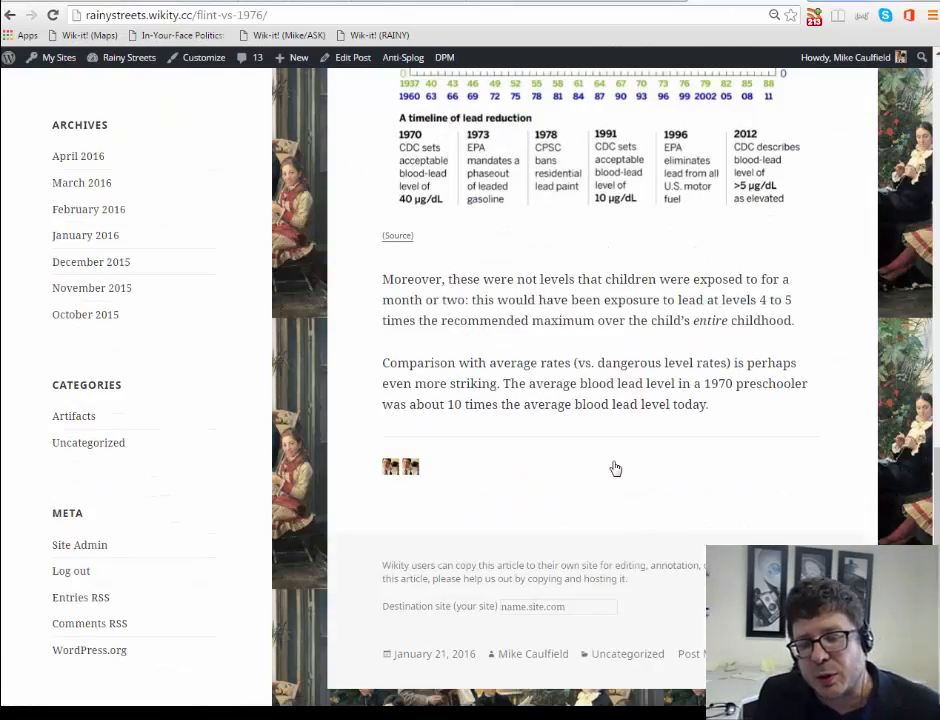
pyautogui.click(612, 606)
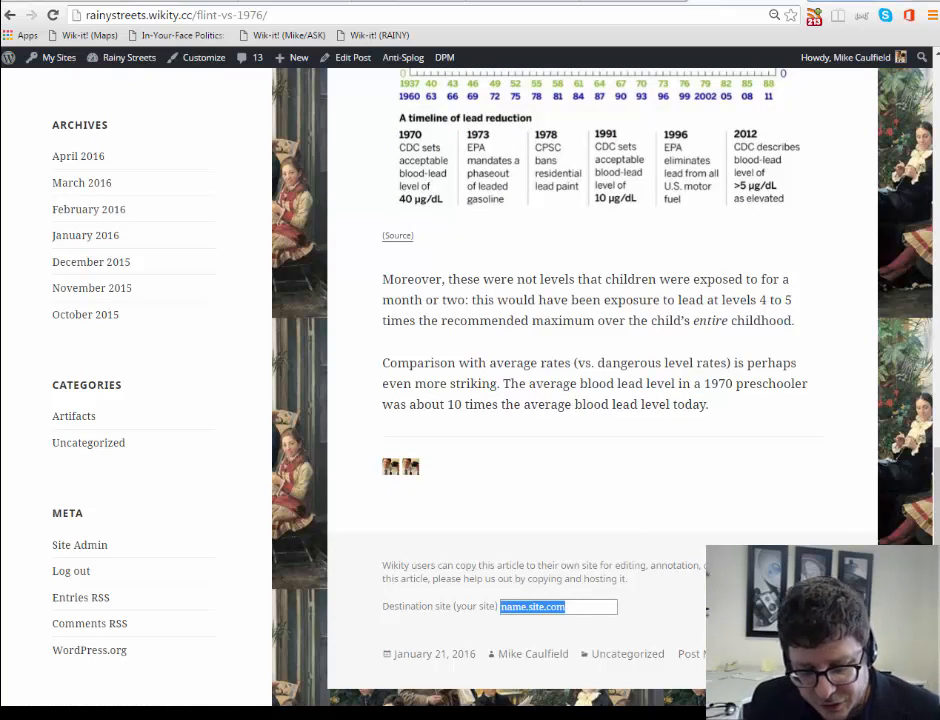
pyautogui.write('new')
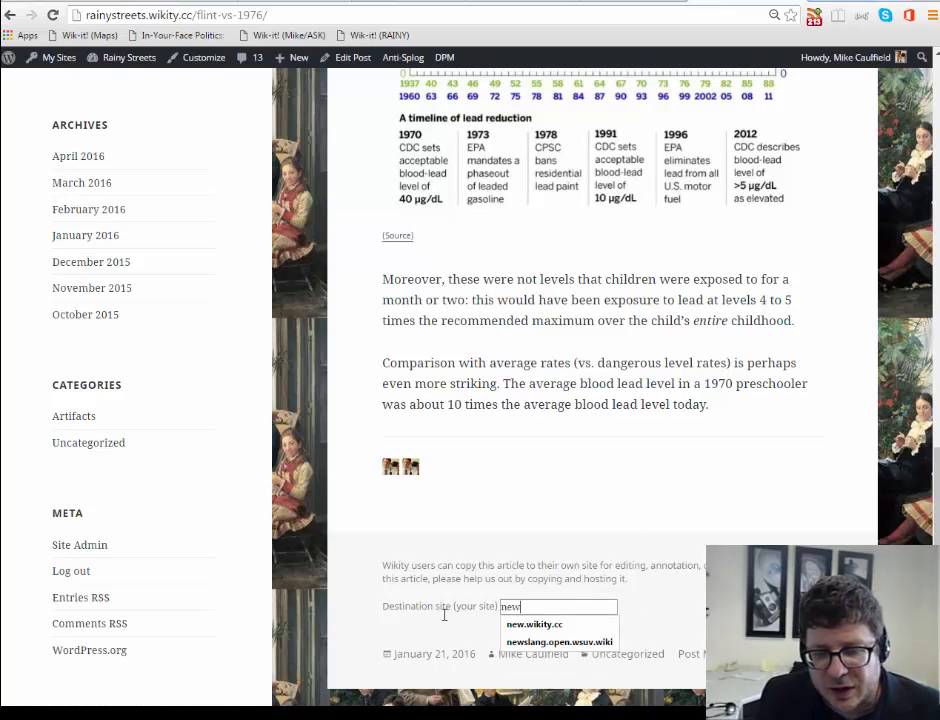
pyautogui.click(530, 624)
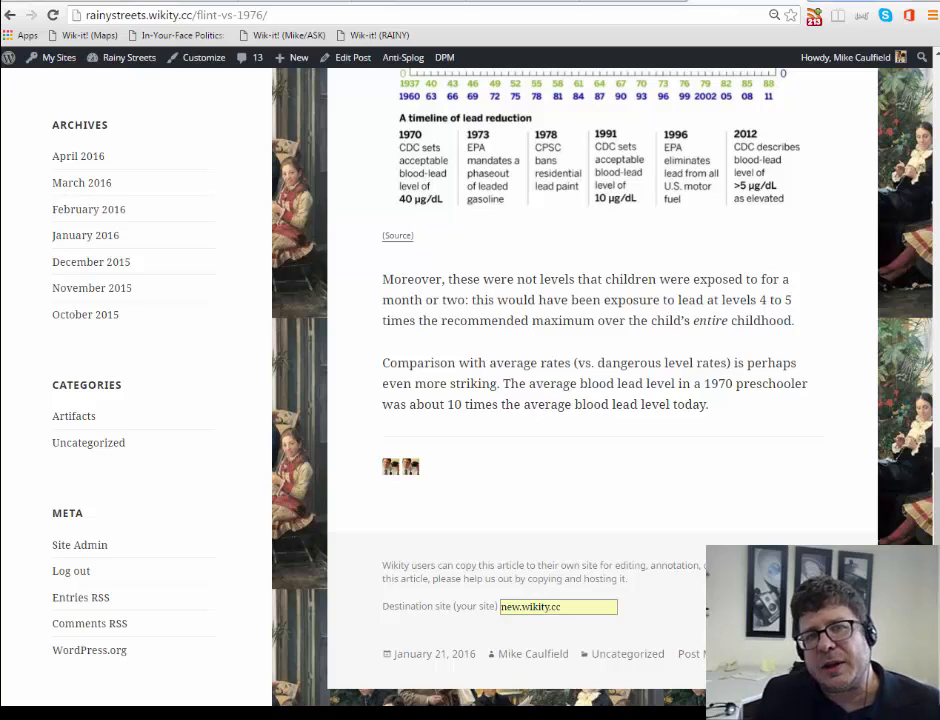
pyautogui.press('Return')
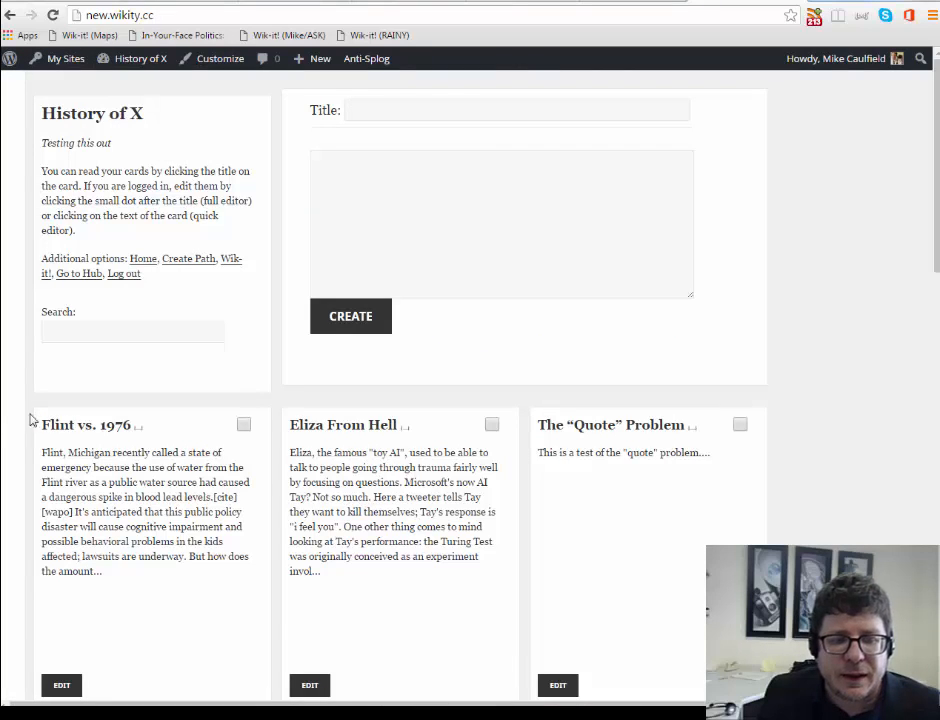
# Look through the copied Flint vs. 1976 article on the new site and return to its card list.
pyautogui.click(120, 427)
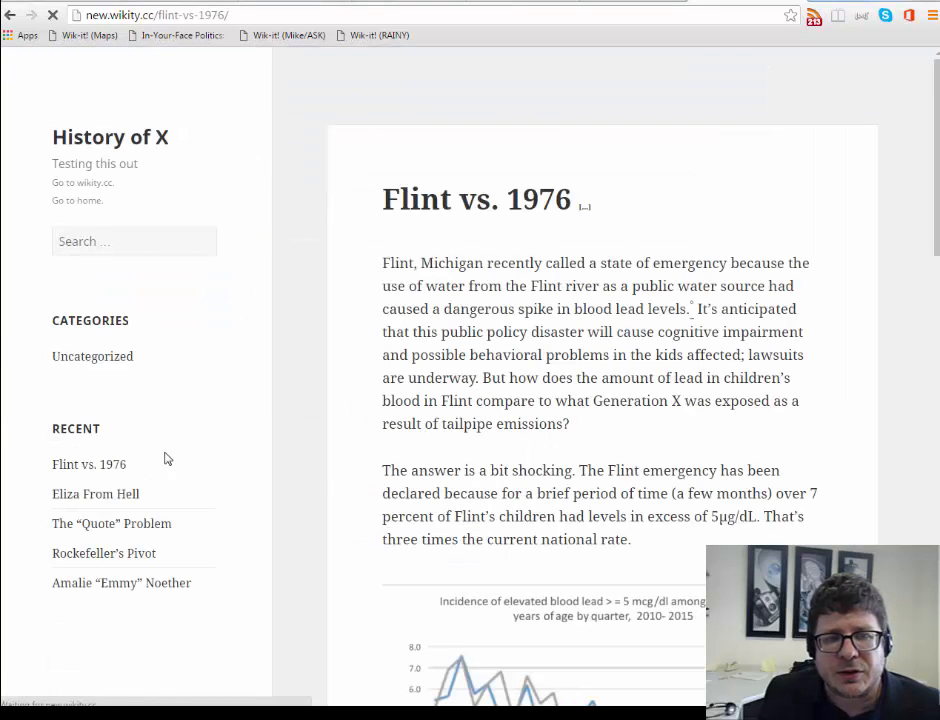
pyautogui.scroll(-8, 540, 295)
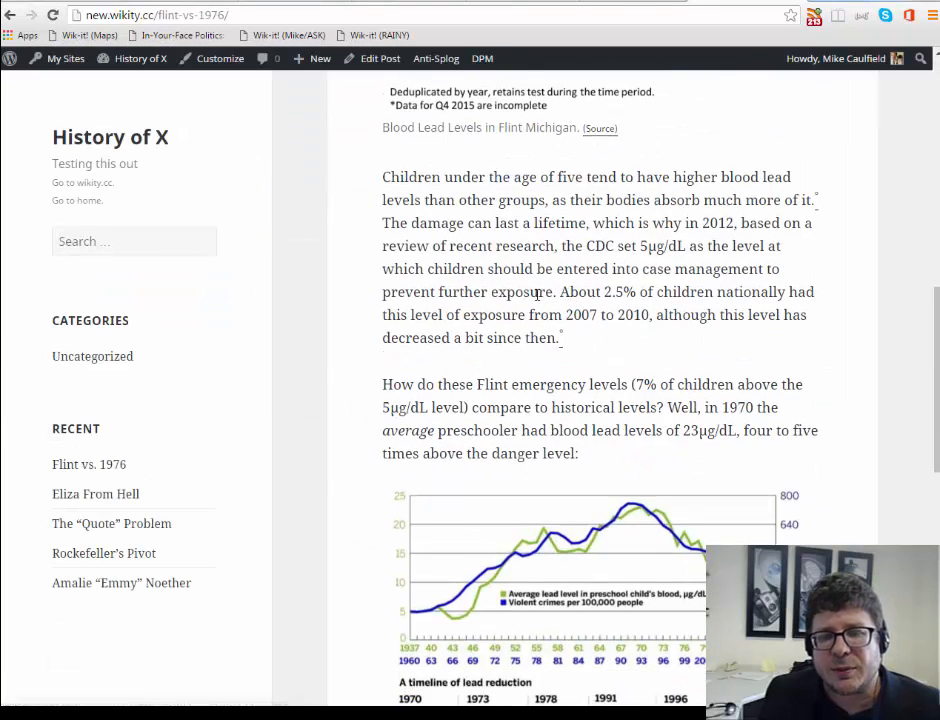
pyautogui.scroll(-8, 537, 300)
pyautogui.scroll(5, 540, 310)
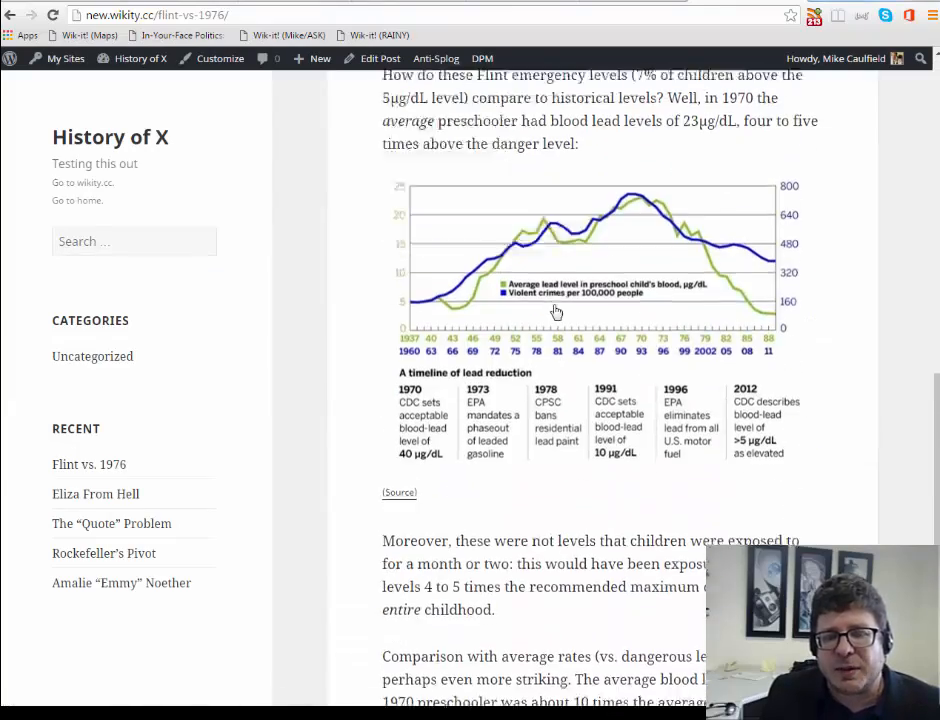
pyautogui.scroll(7, 557, 312)
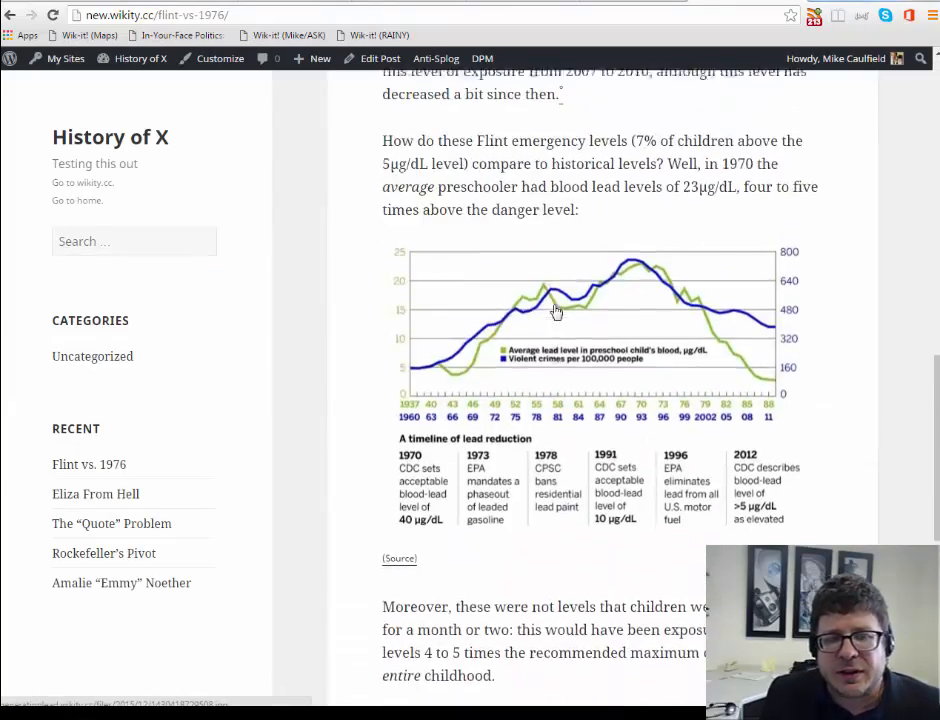
pyautogui.click(9, 17)
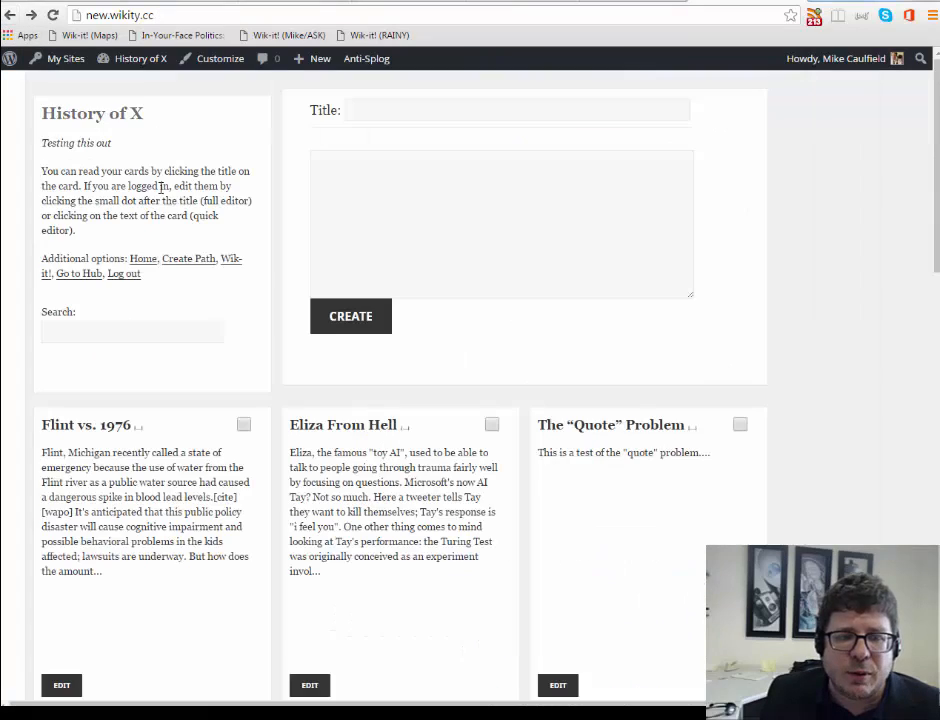
# Add the line "This reminds me of [[Eliza From Hell]]" at the end of the copied Flint vs. 1976 card, reusing the other card's title.
pyautogui.click(176, 511)
pyautogui.moveTo(247, 481); pyautogui.dragTo(254, 632)
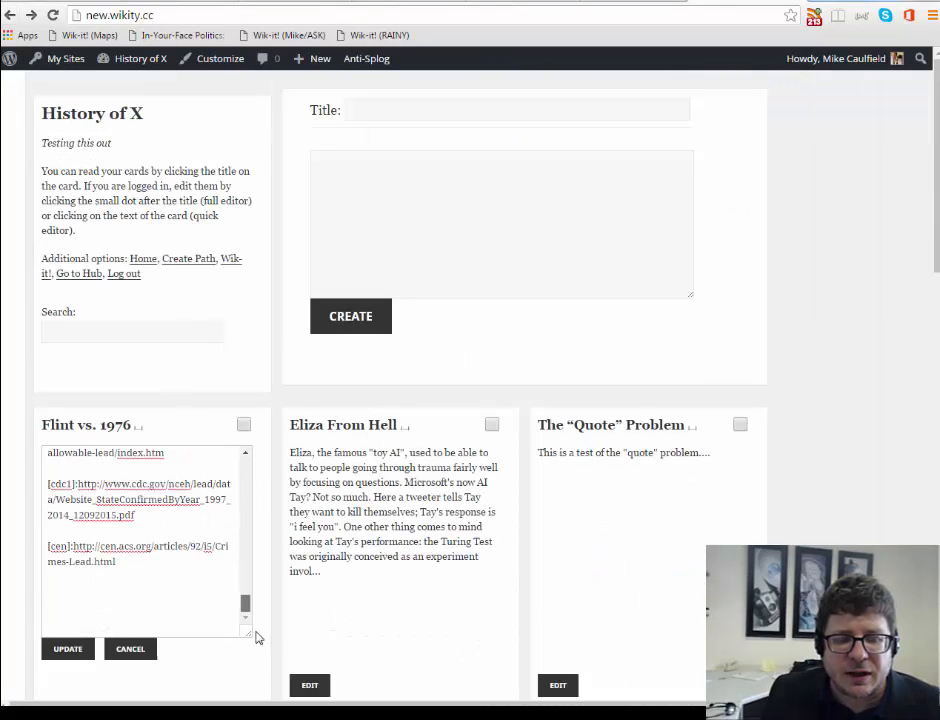
pyautogui.click(201, 588)
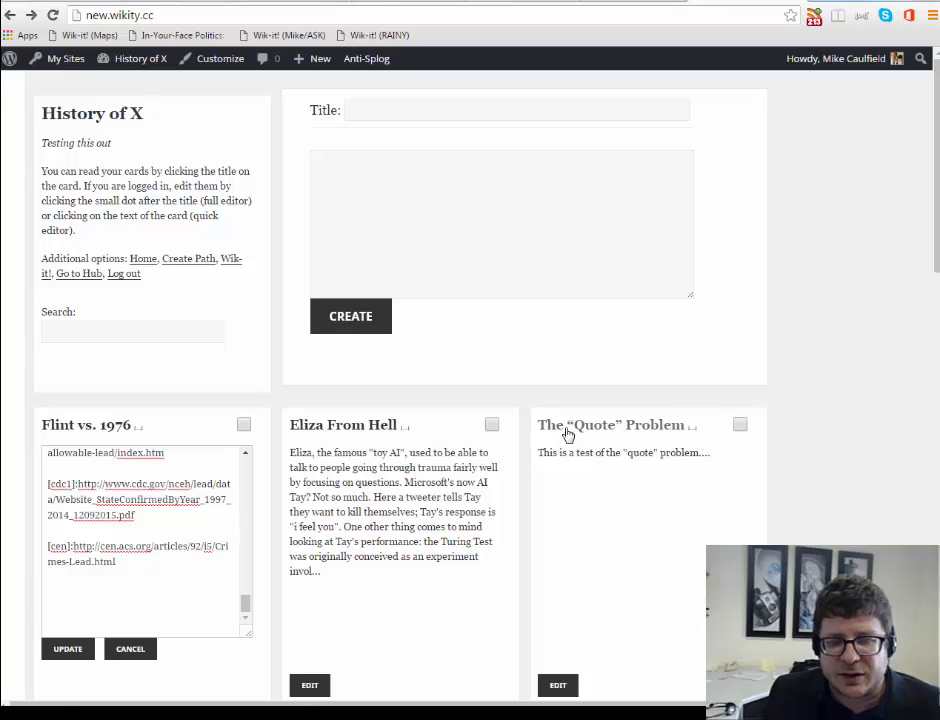
pyautogui.moveTo(290, 425); pyautogui.dragTo(395, 430)
pyautogui.hotkey('ctrl', 'c')
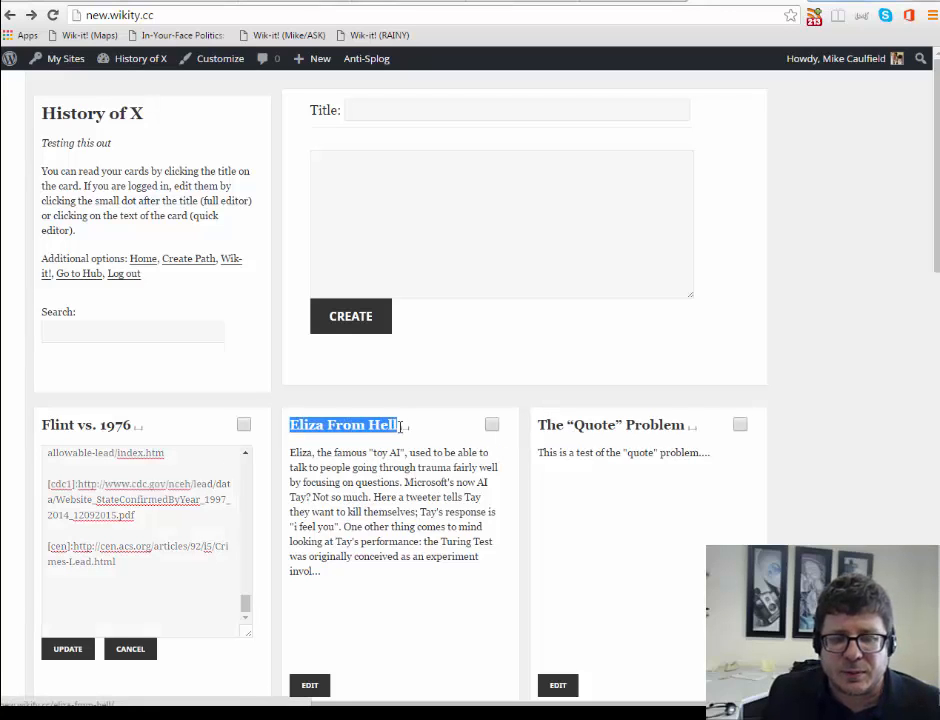
pyautogui.click(151, 596)
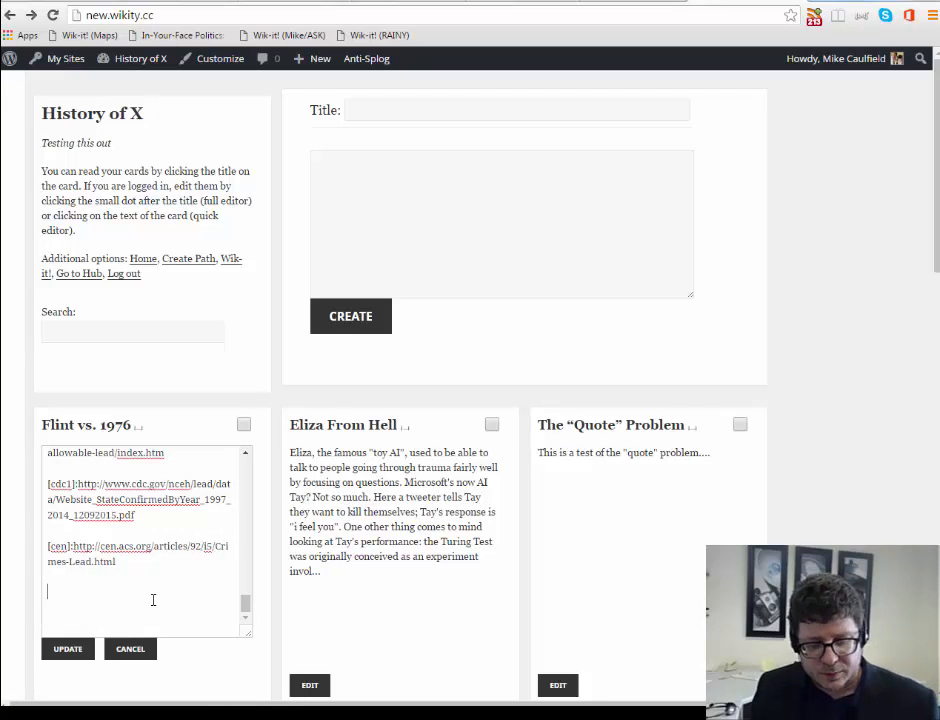
pyautogui.write('This reminds me of')
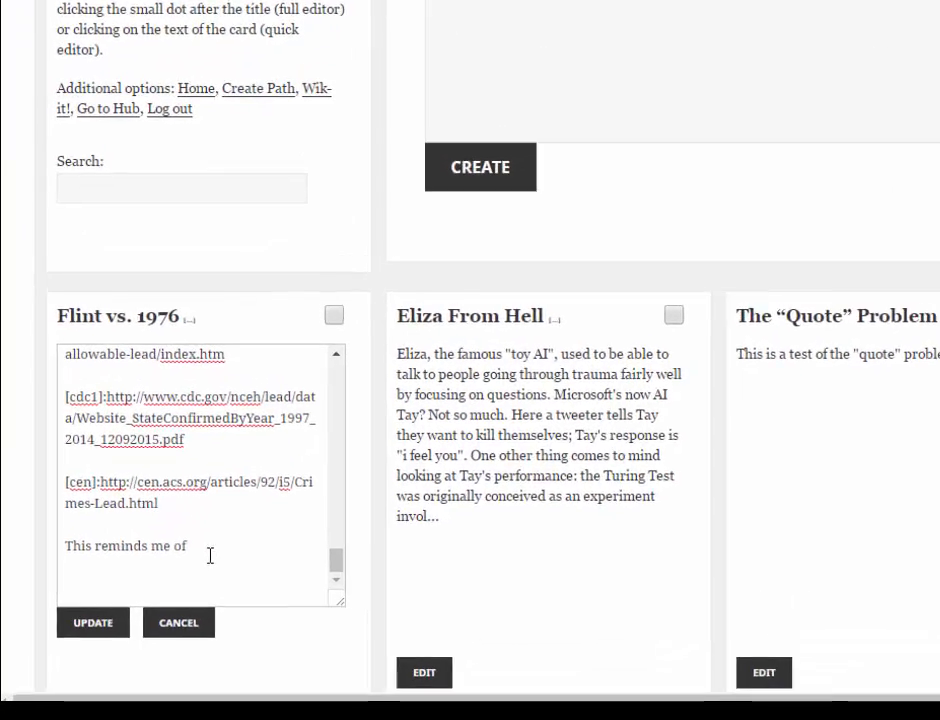
pyautogui.write(' [[')
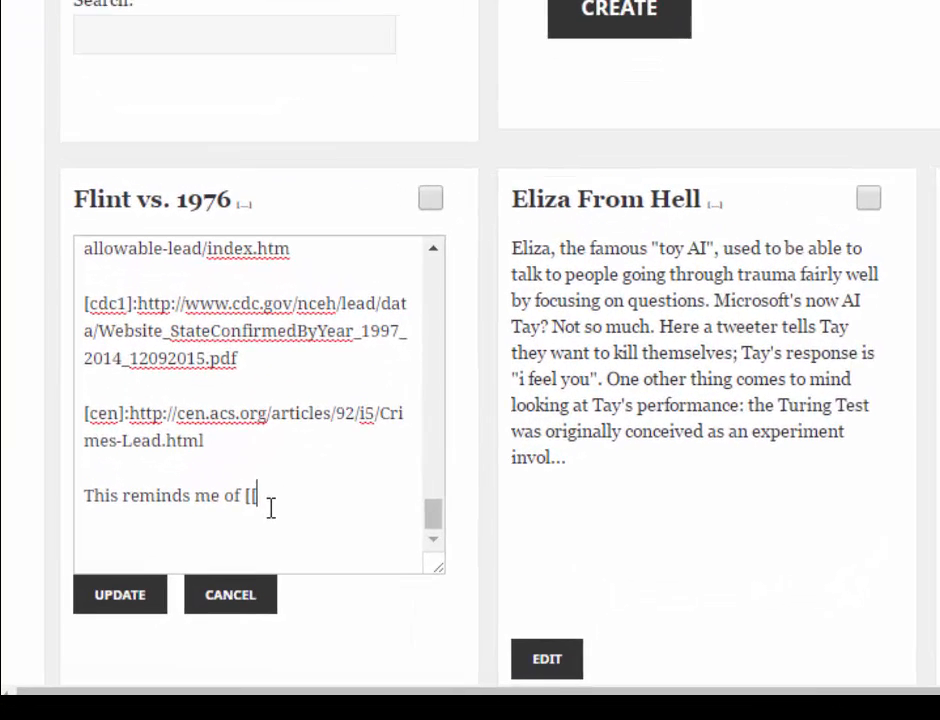
pyautogui.hotkey('ctrl', 'v')
pyautogui.write(']]')
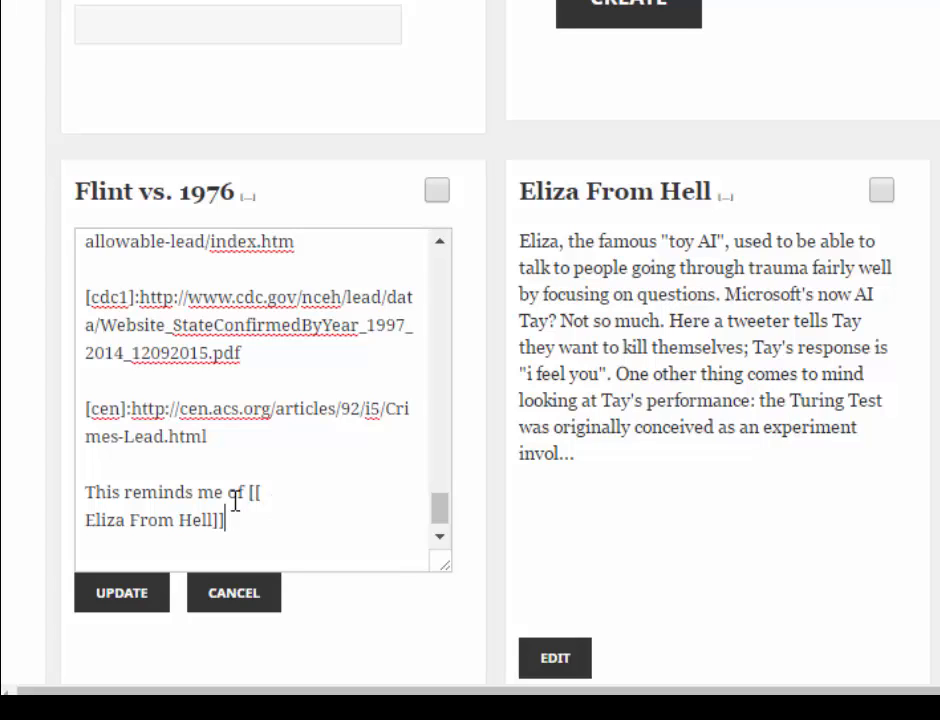
# Remove the added Eliza From Hell line and cancel editing the Flint vs. 1976 card.
pyautogui.moveTo(266, 516); pyautogui.dragTo(55, 462)
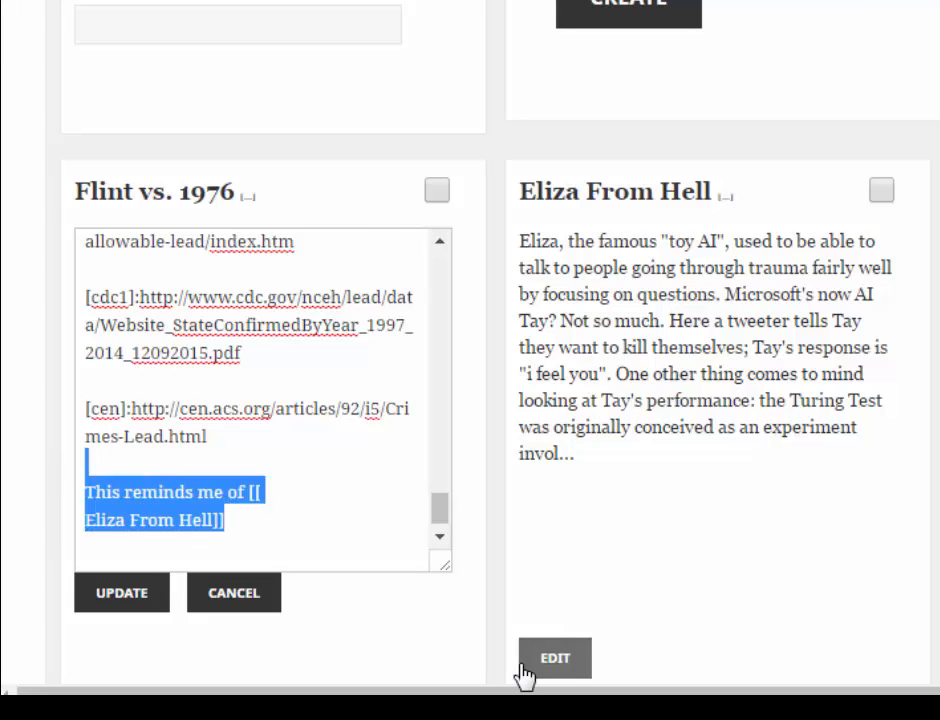
pyautogui.hotkey('ctrl', 'x')
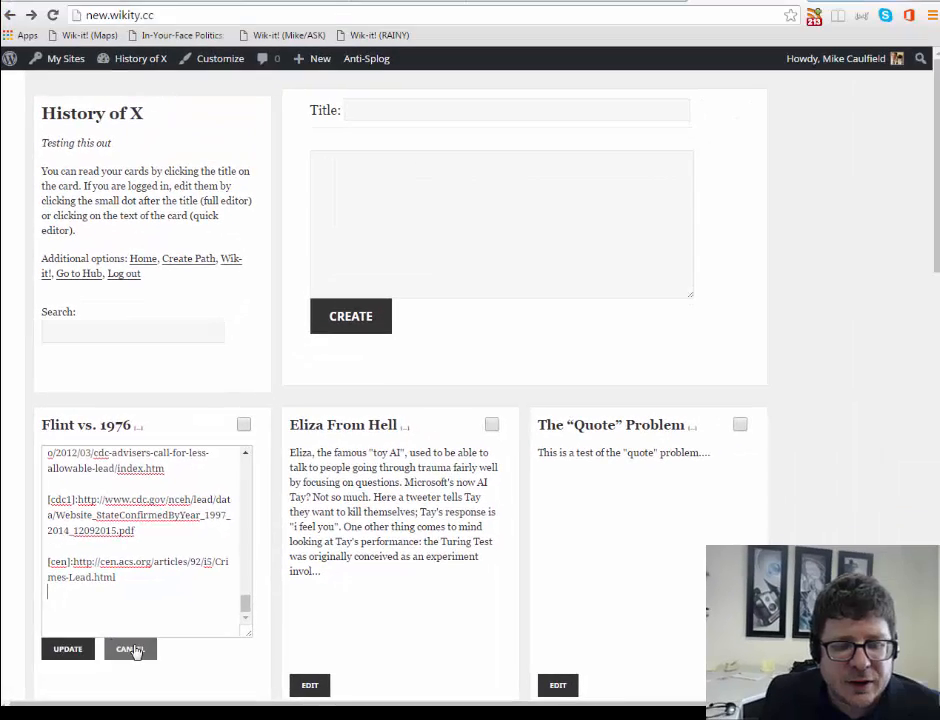
pyautogui.click(233, 593)
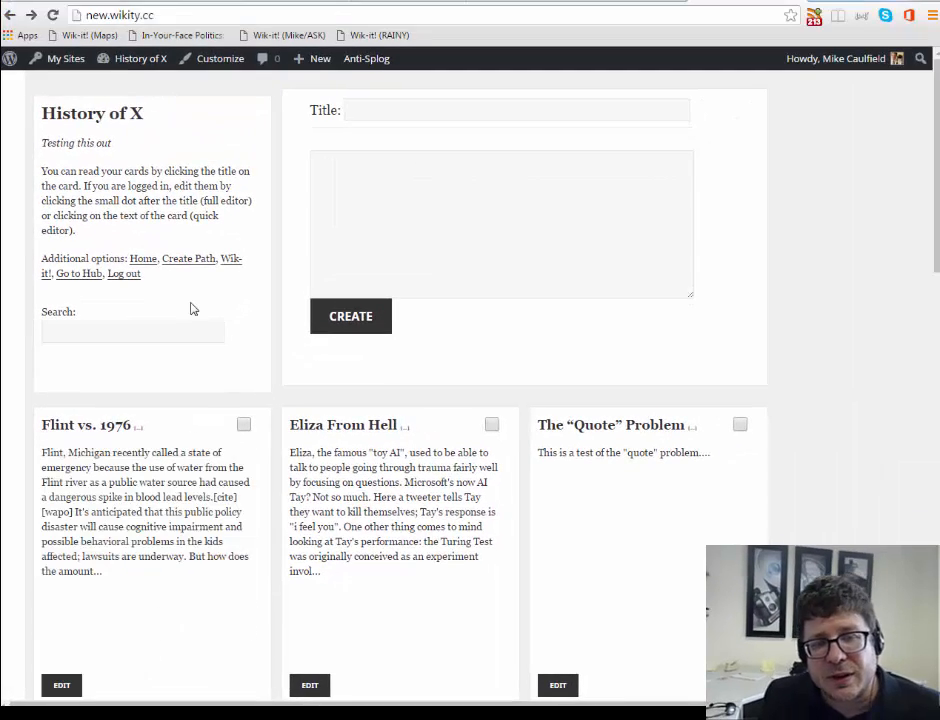
# Return to the Rainy Streets card list and search its cards for "lead".
pyautogui.click(11, 16)
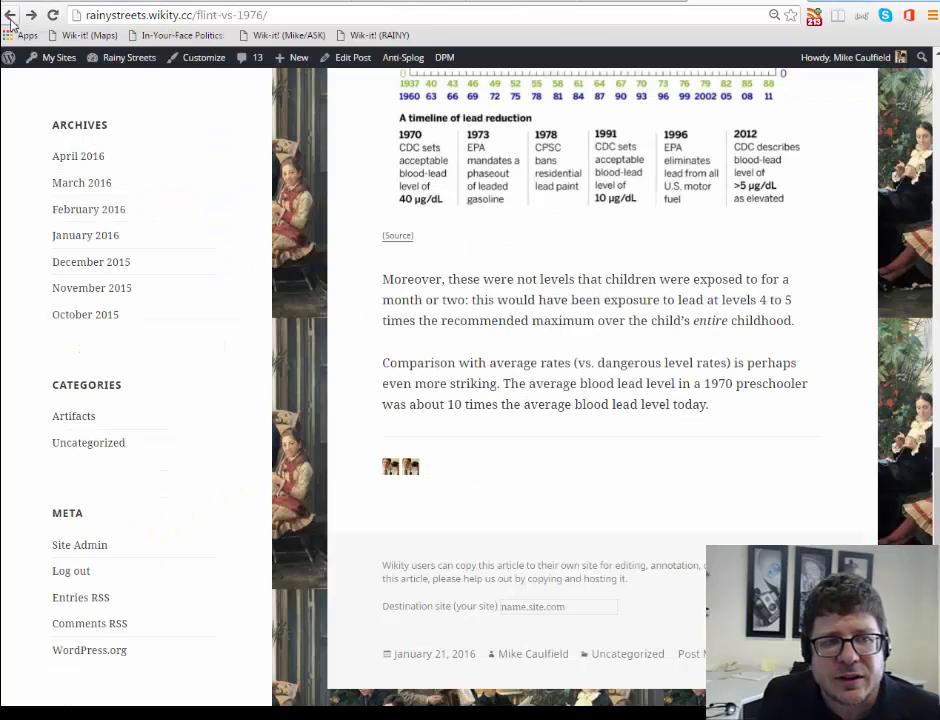
pyautogui.click(10, 16)
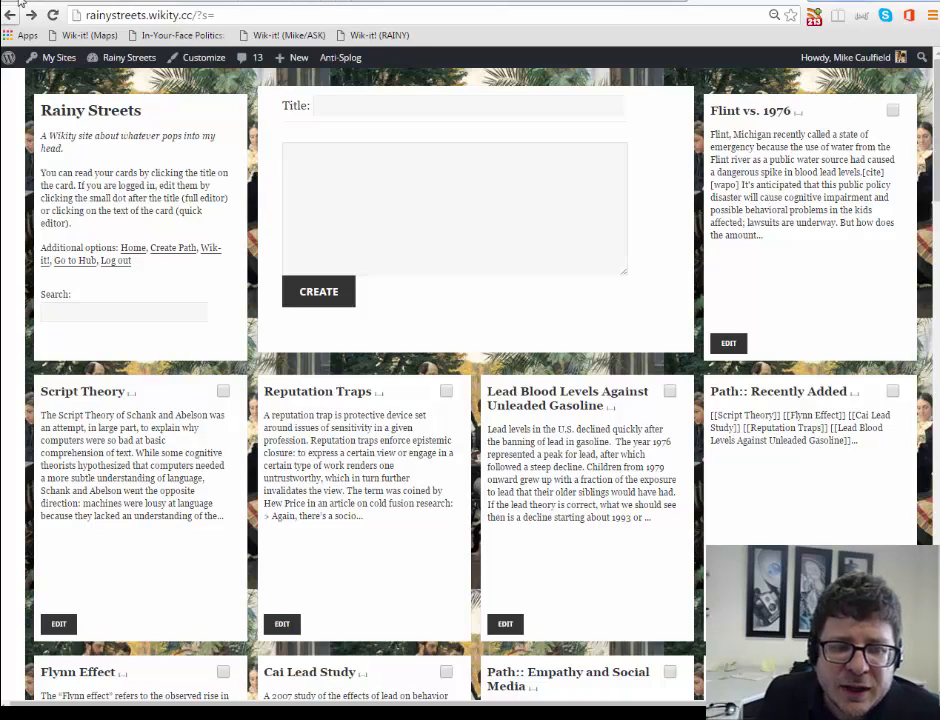
pyautogui.click(223, 391)
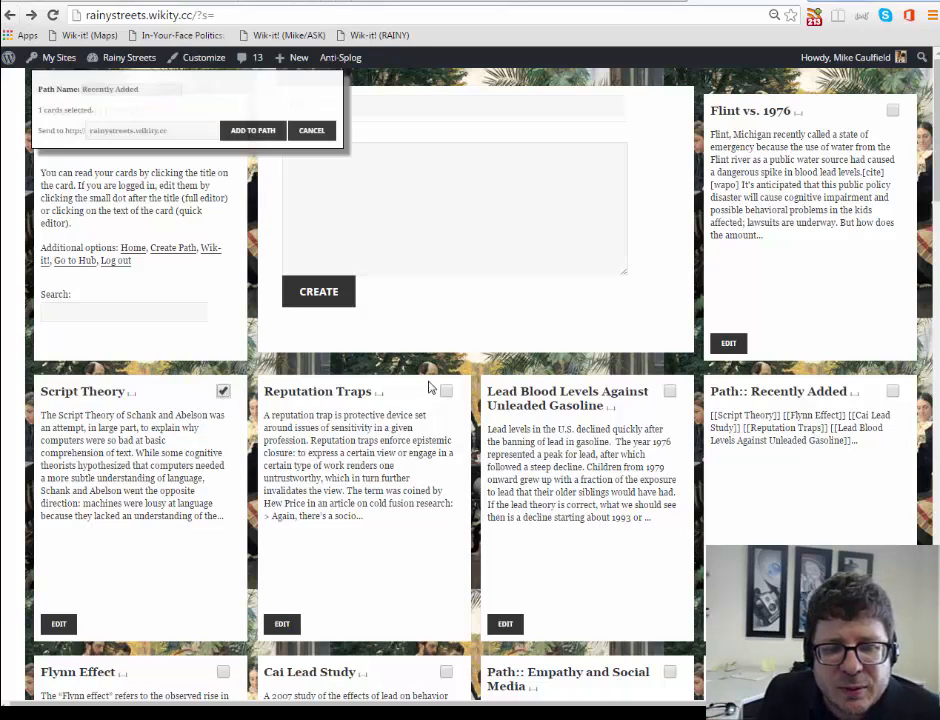
pyautogui.click(223, 391)
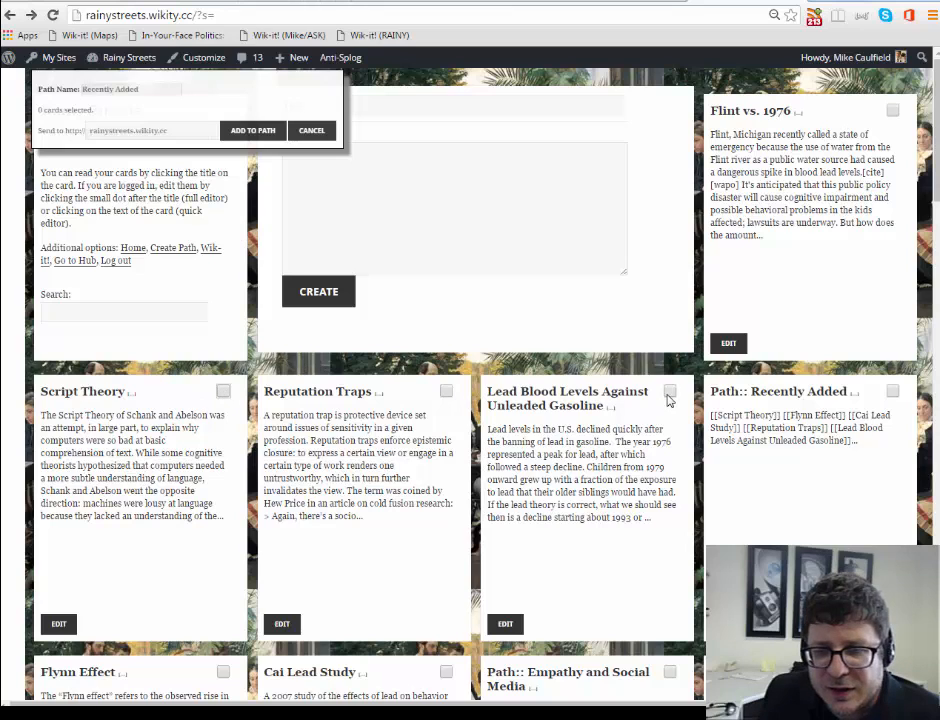
pyautogui.click(111, 307)
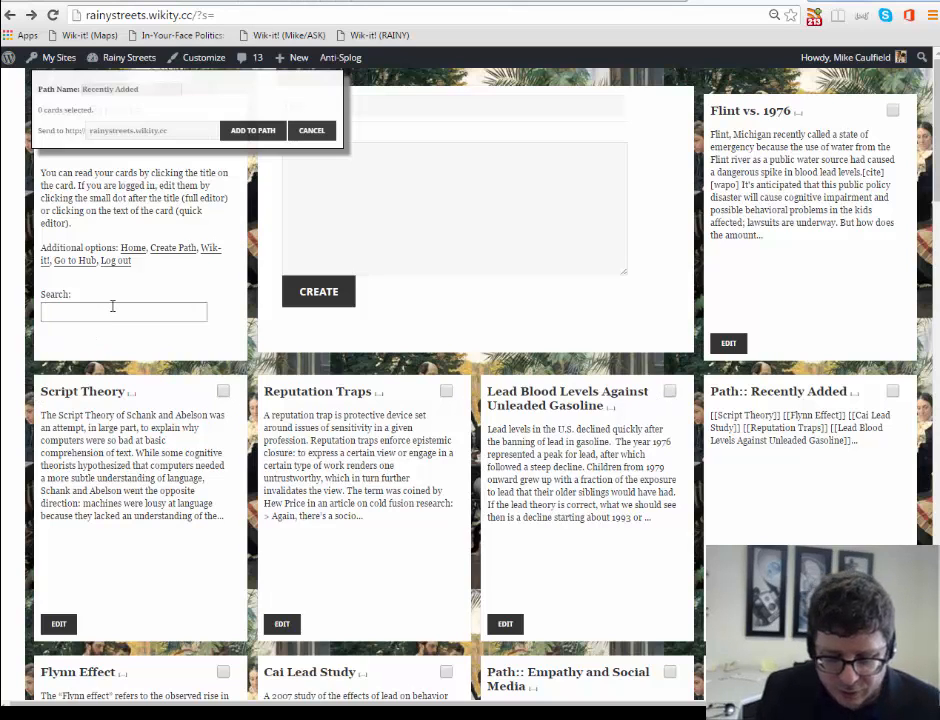
pyautogui.write('lead')
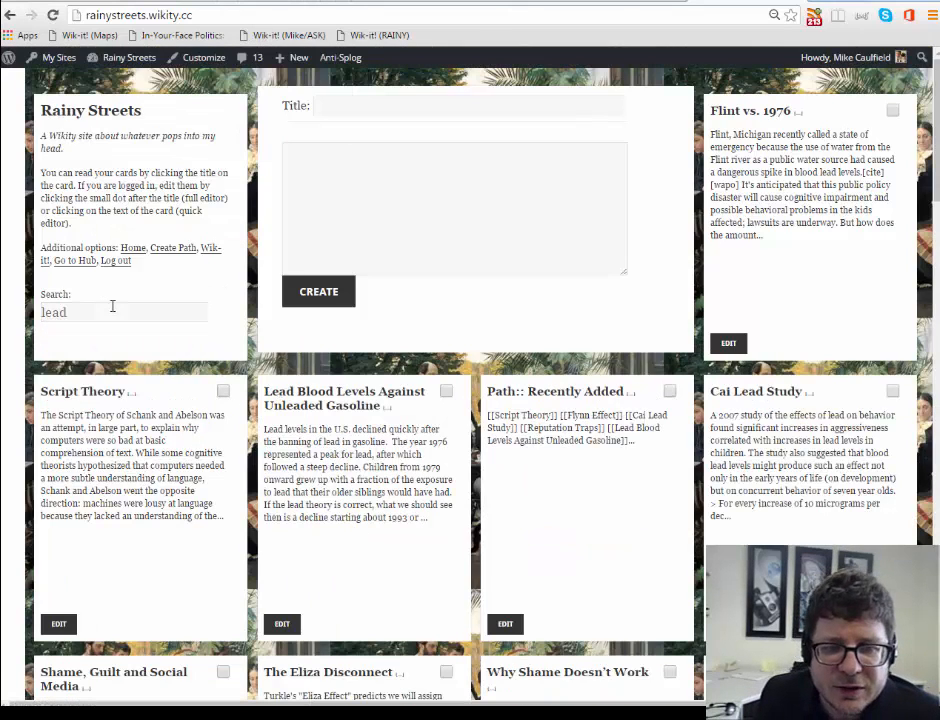
# Select the Flint vs. 1976, Lead Blood Levels Against Unleaded Gasoline and Cai Lead Study cards.
pyautogui.click(892, 110)
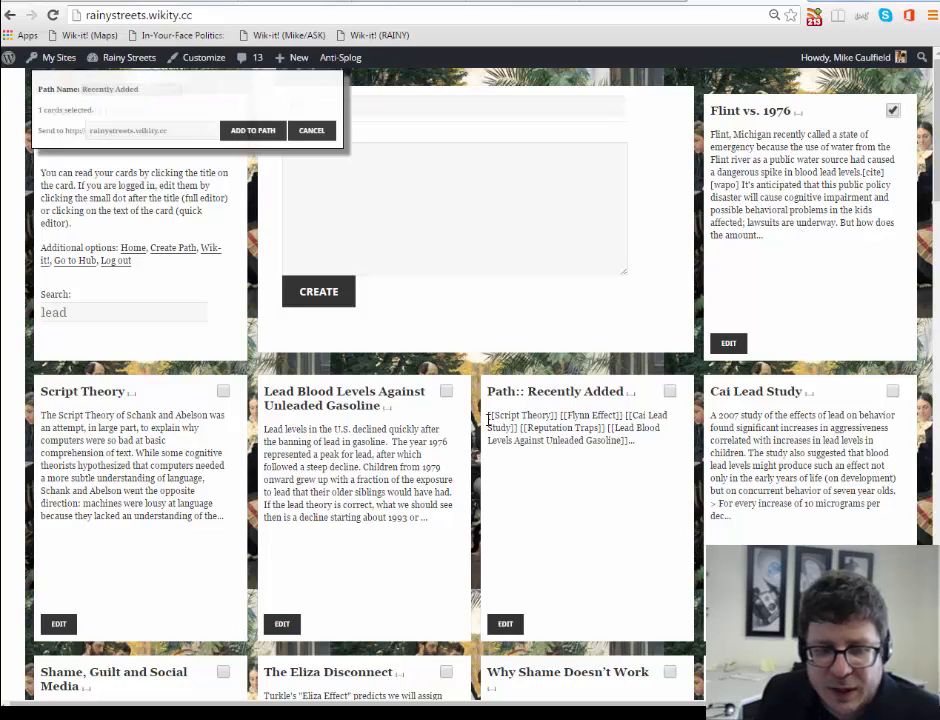
pyautogui.click(446, 391)
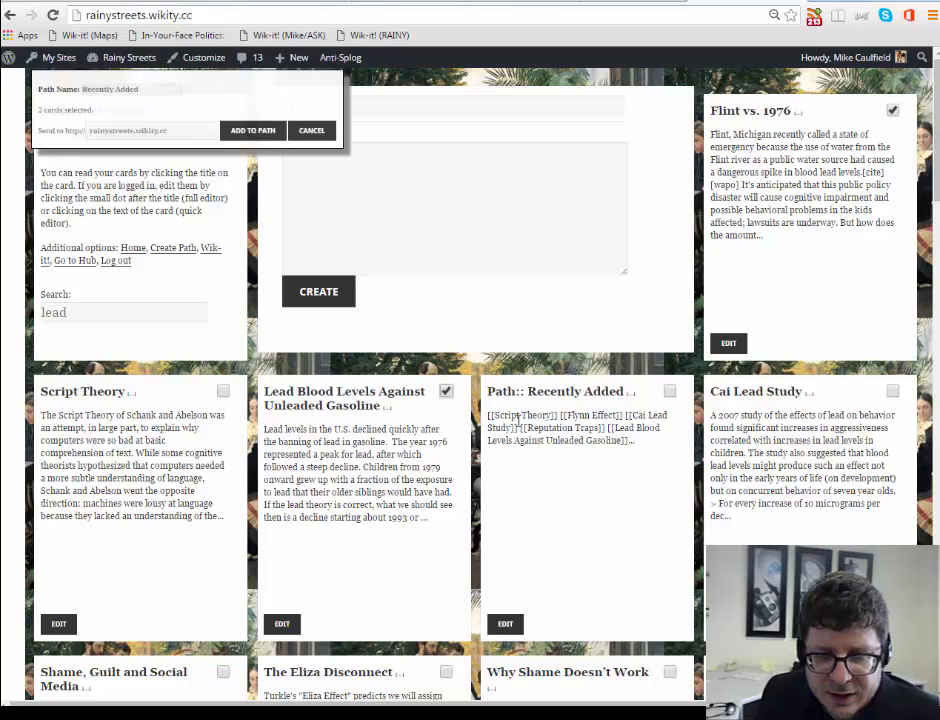
pyautogui.click(893, 391)
# Look through the rest of the card list for further lead-related cards.
pyautogui.scroll(-3, 760, 410)
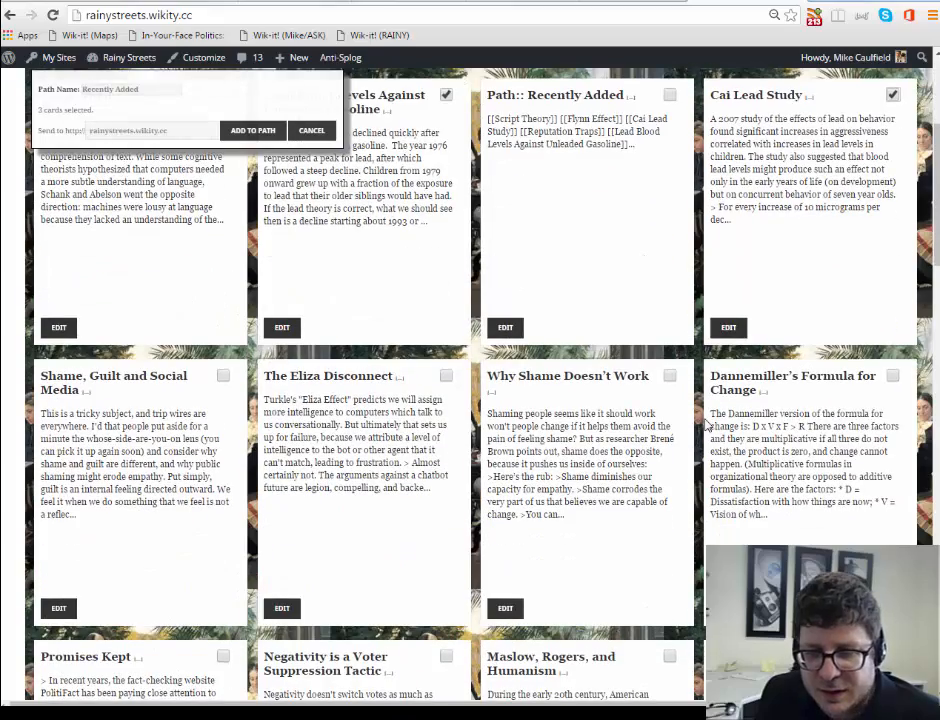
pyautogui.scroll(-4, 706, 425)
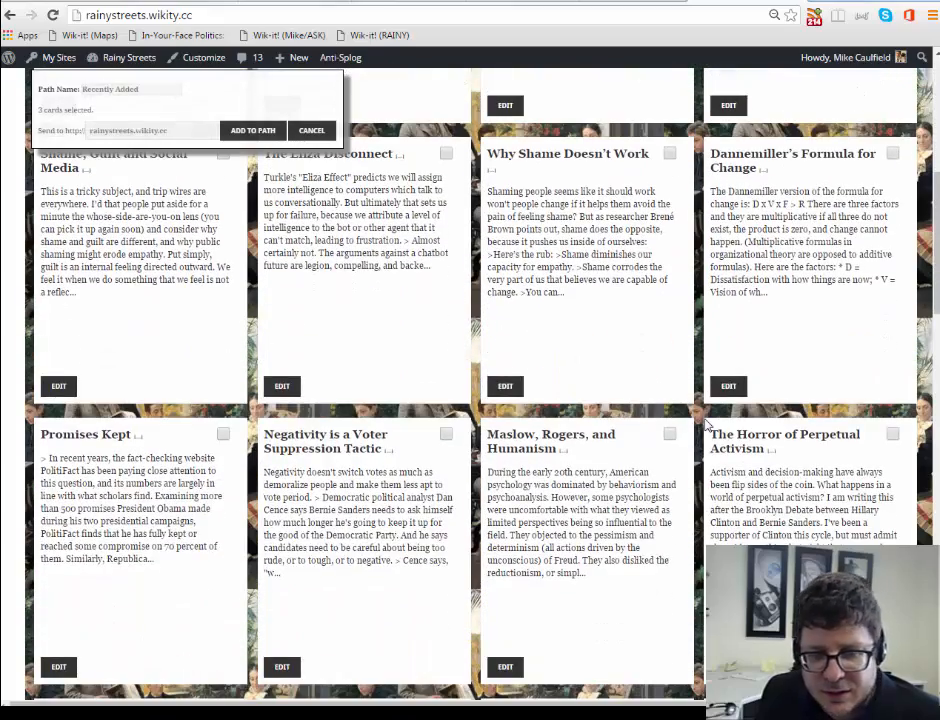
pyautogui.scroll(-3, 706, 425)
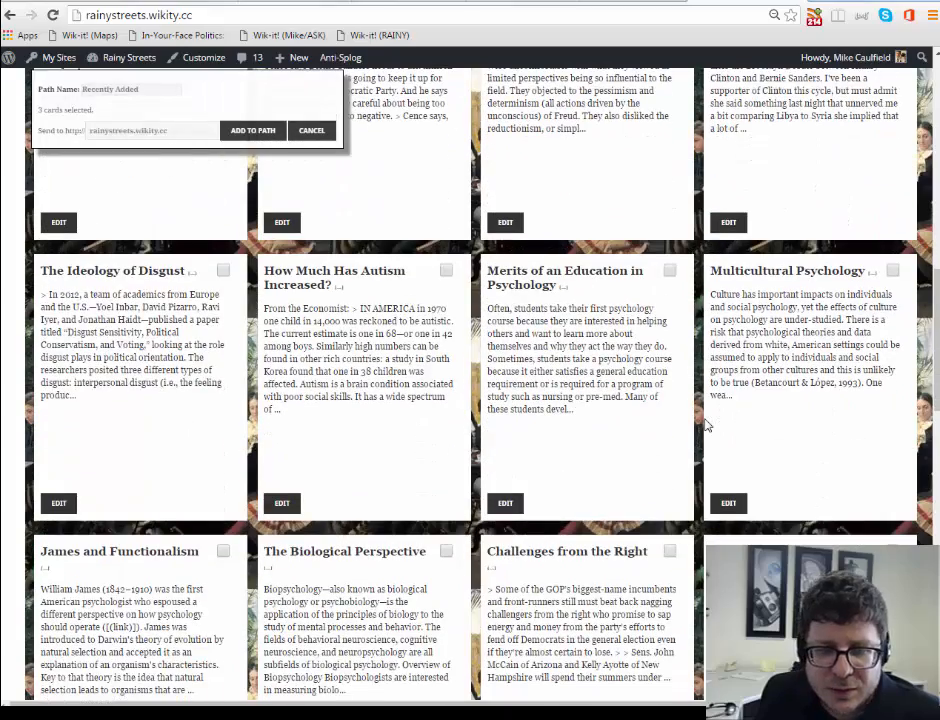
pyautogui.scroll(-3, 706, 425)
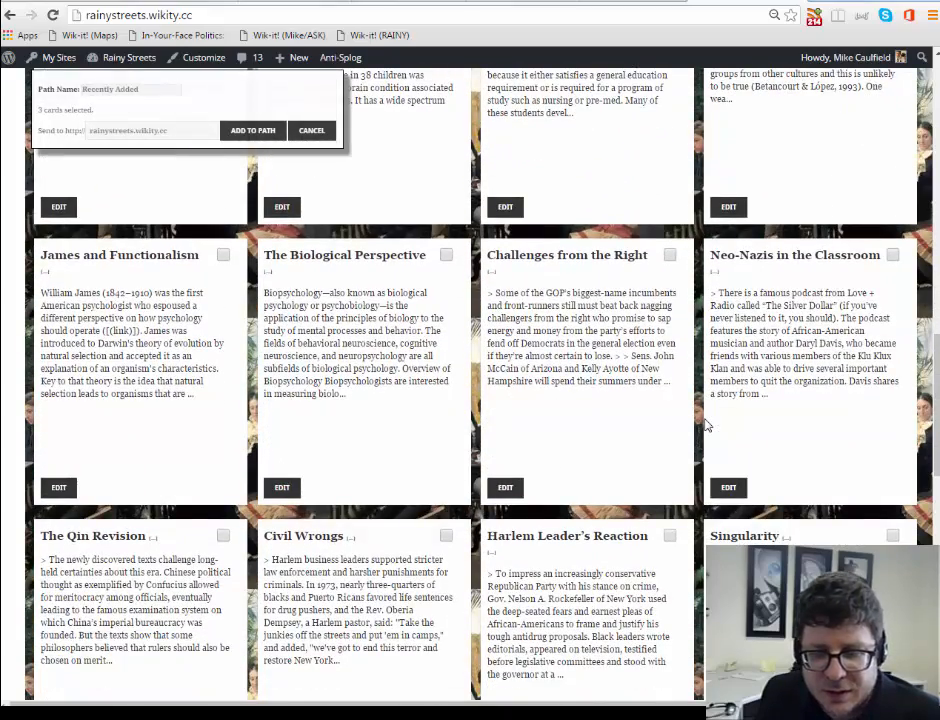
pyautogui.scroll(-2, 706, 425)
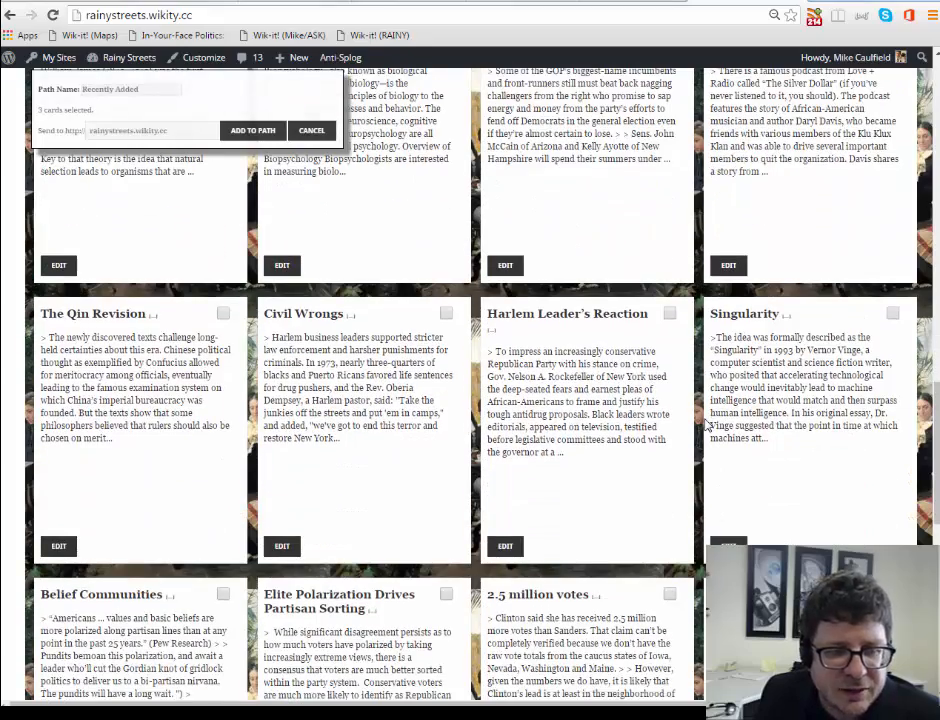
pyautogui.scroll(-2, 706, 425)
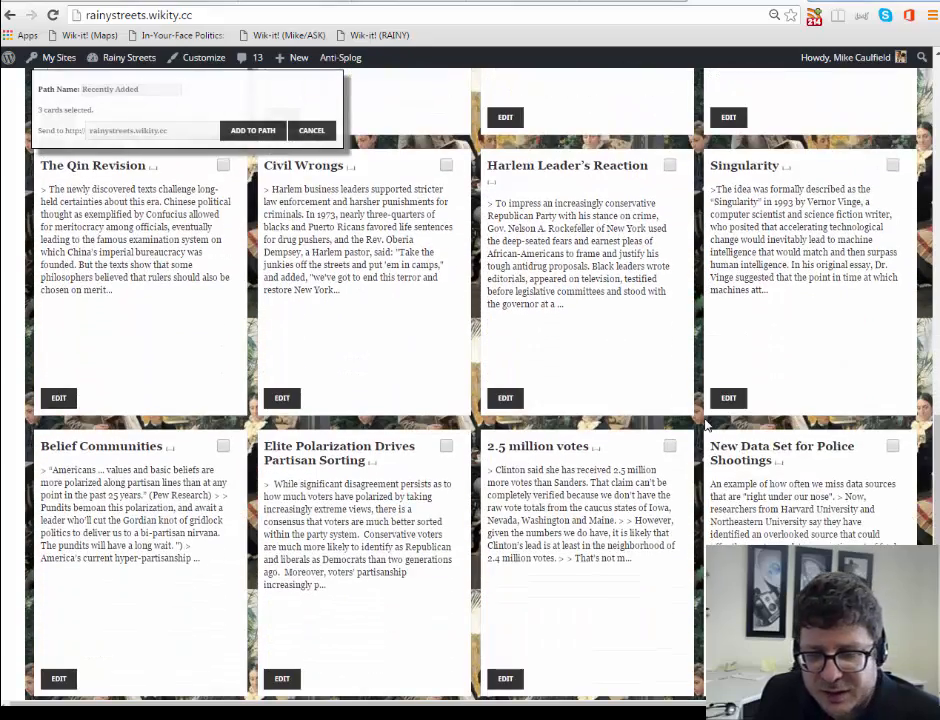
pyautogui.scroll(-2, 706, 425)
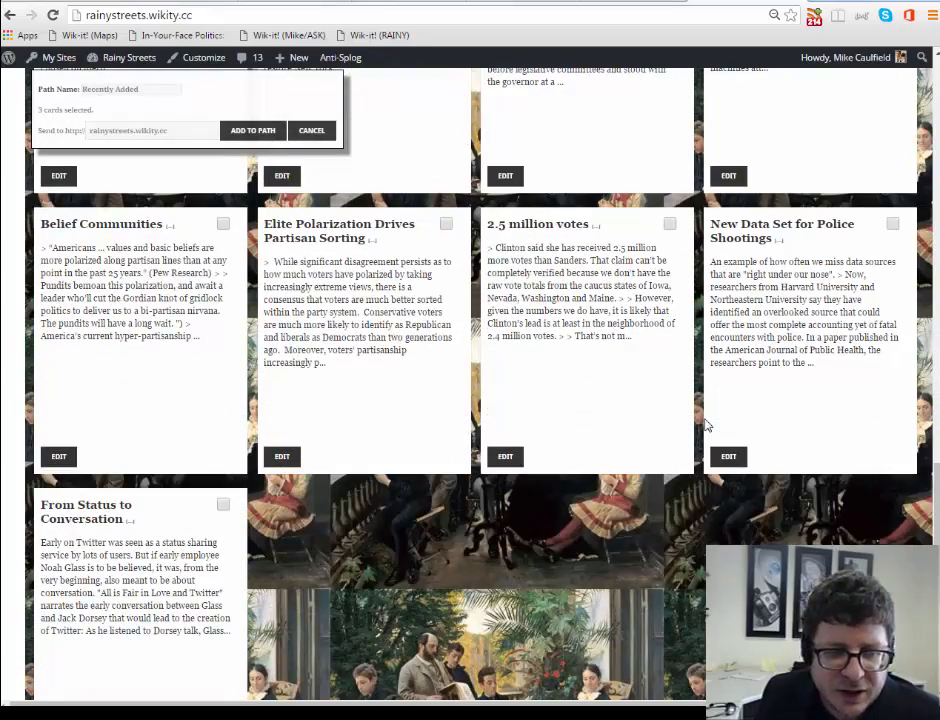
pyautogui.scroll(15, 706, 425)
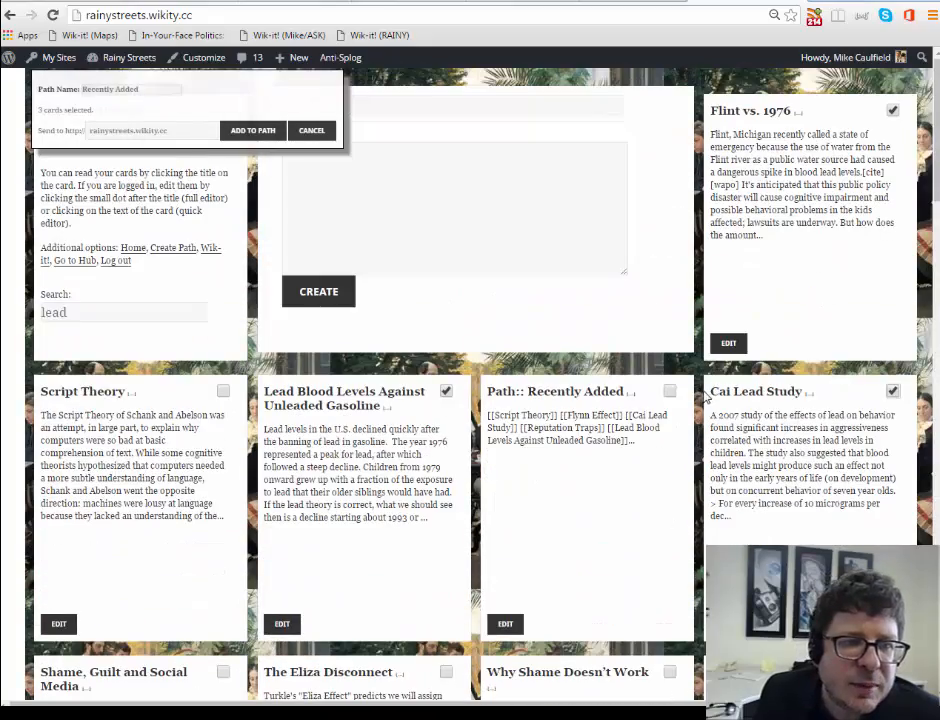
# Name the path Lead and add the three selected cards to it on rainystreets.wikity.cc.
pyautogui.moveTo(166, 90); pyautogui.dragTo(80, 89)
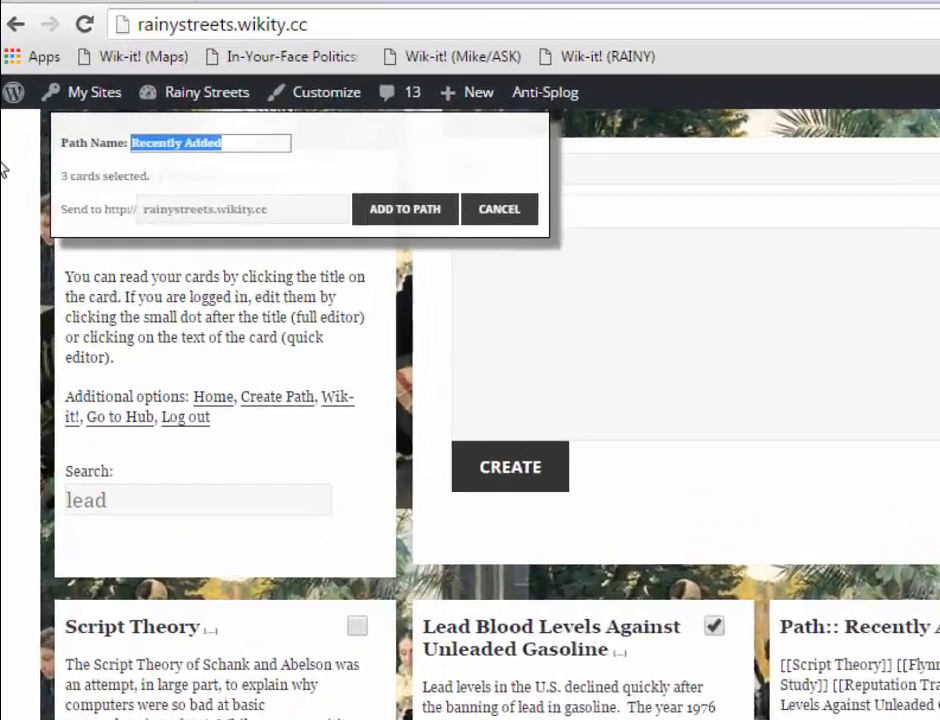
pyautogui.write('Lead')
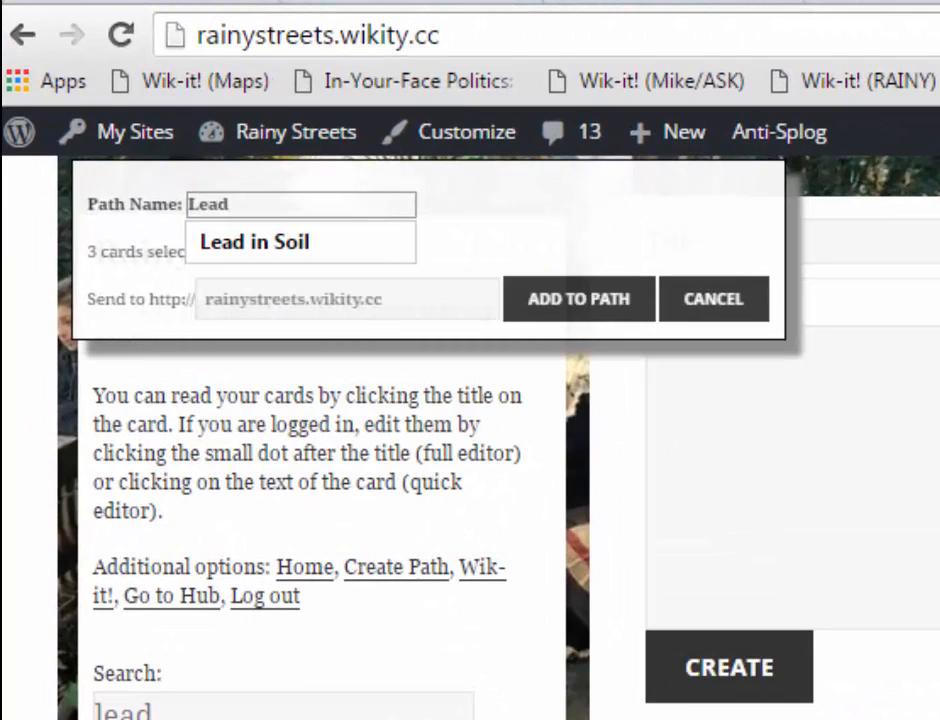
pyautogui.click(540, 217)
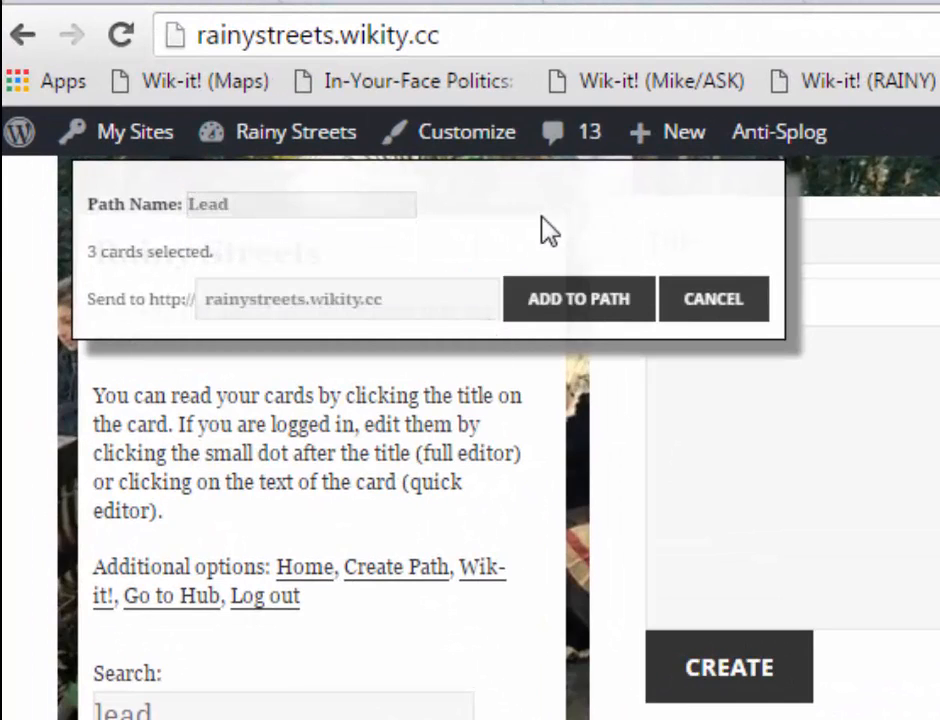
pyautogui.click(572, 300)
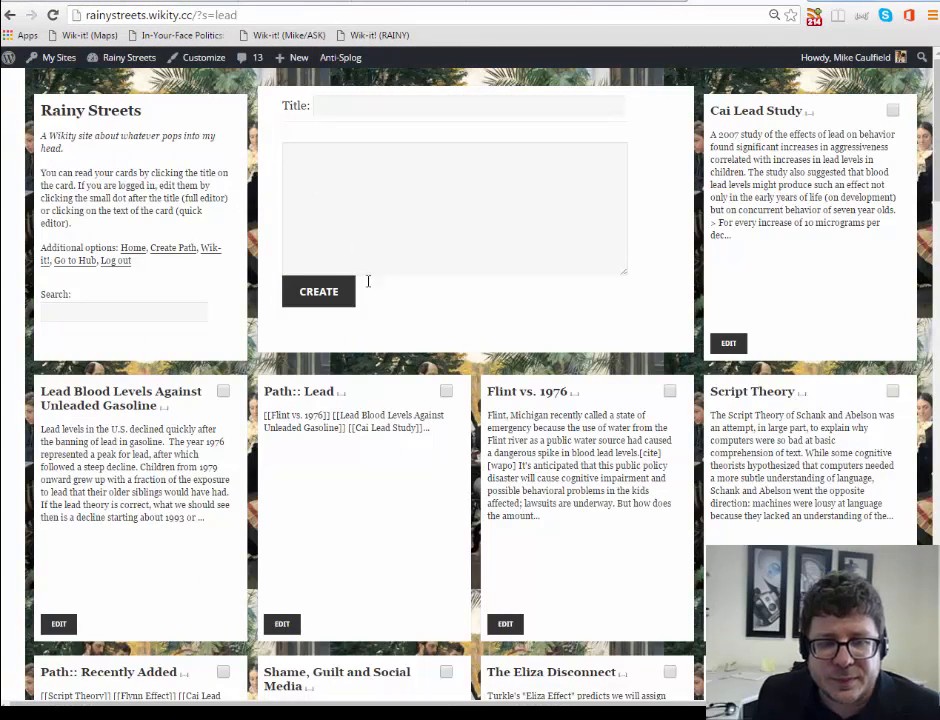
# Open the Lead path and page through its articles in order, from Flint vs. 1976 to Cai Lead Study.
pyautogui.click(315, 391)
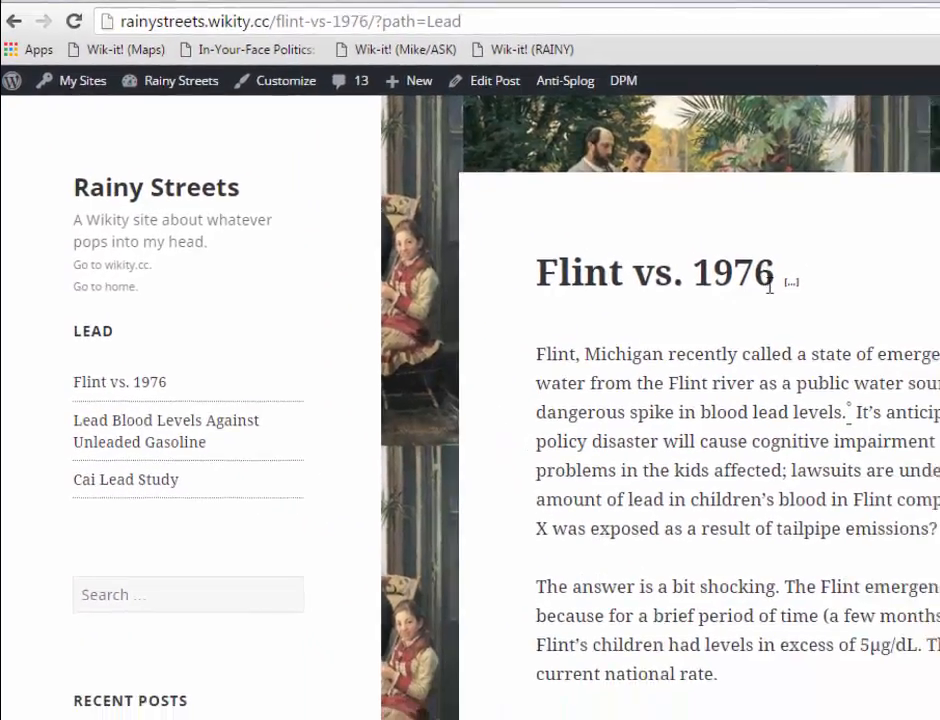
pyautogui.scroll(-15, 862, 312)
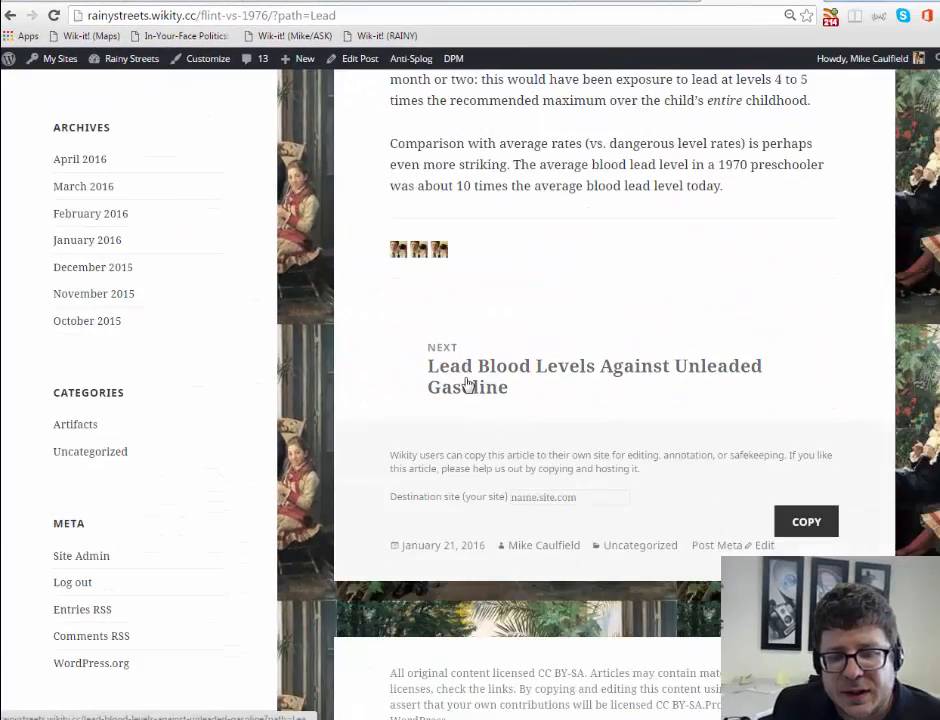
pyautogui.click(470, 384)
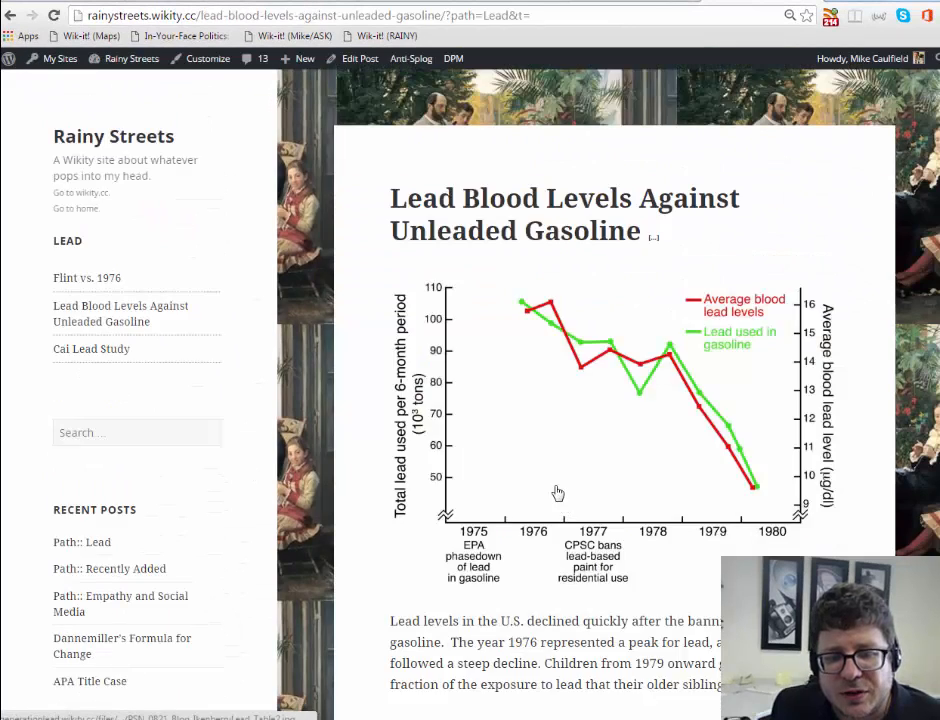
pyautogui.scroll(-8, 566, 487)
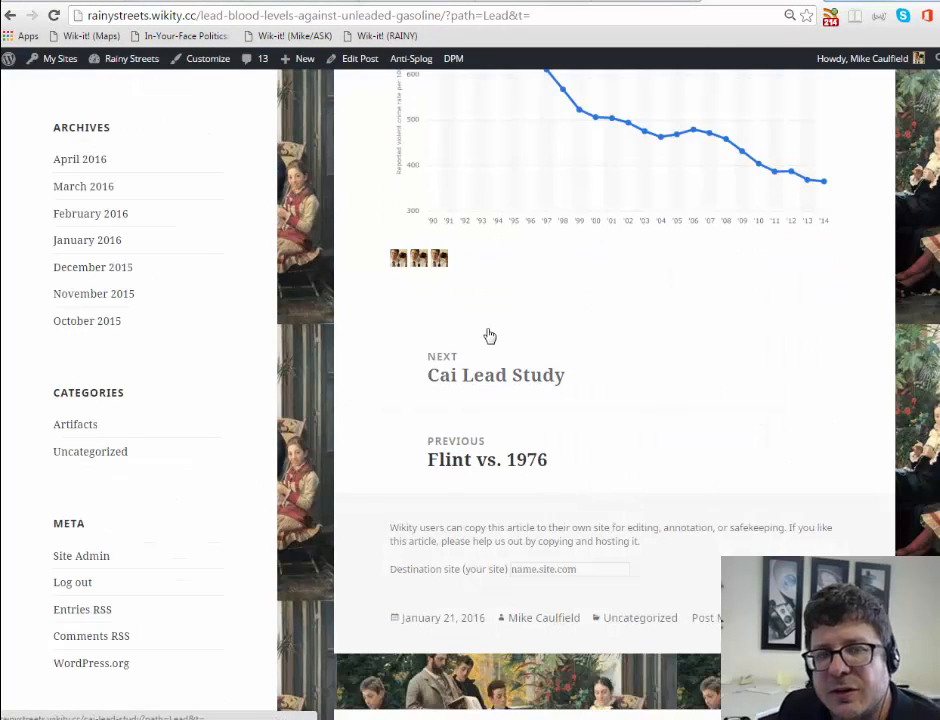
pyautogui.click(570, 384)
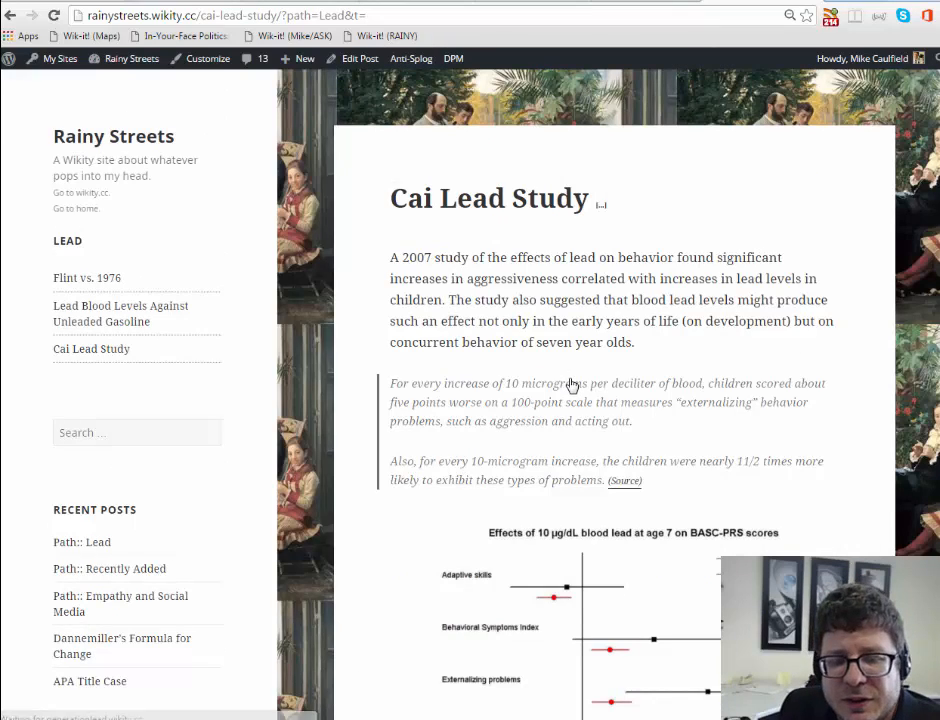
pyautogui.scroll(-8, 595, 347)
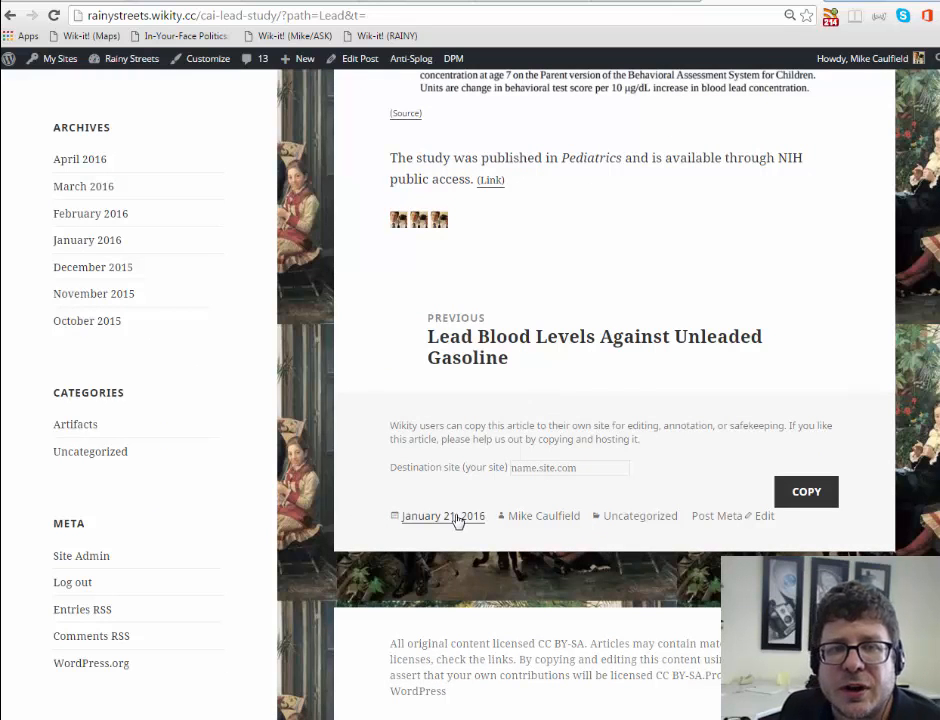
pyautogui.scroll(4, 505, 336)
pyautogui.scroll(4, 505, 336)
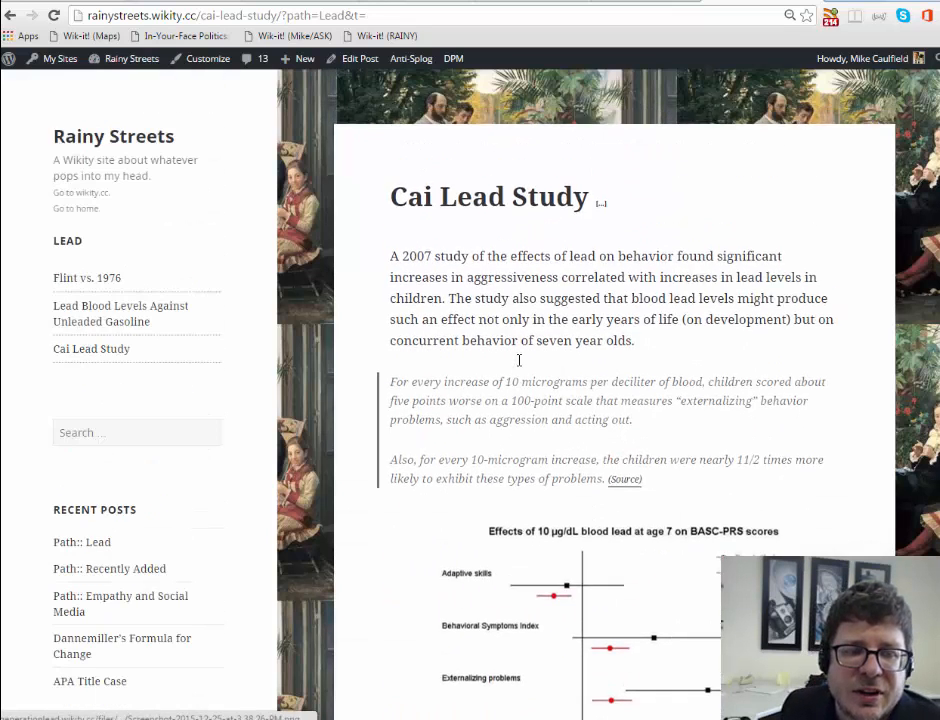
pyautogui.doubleClick(68, 241)
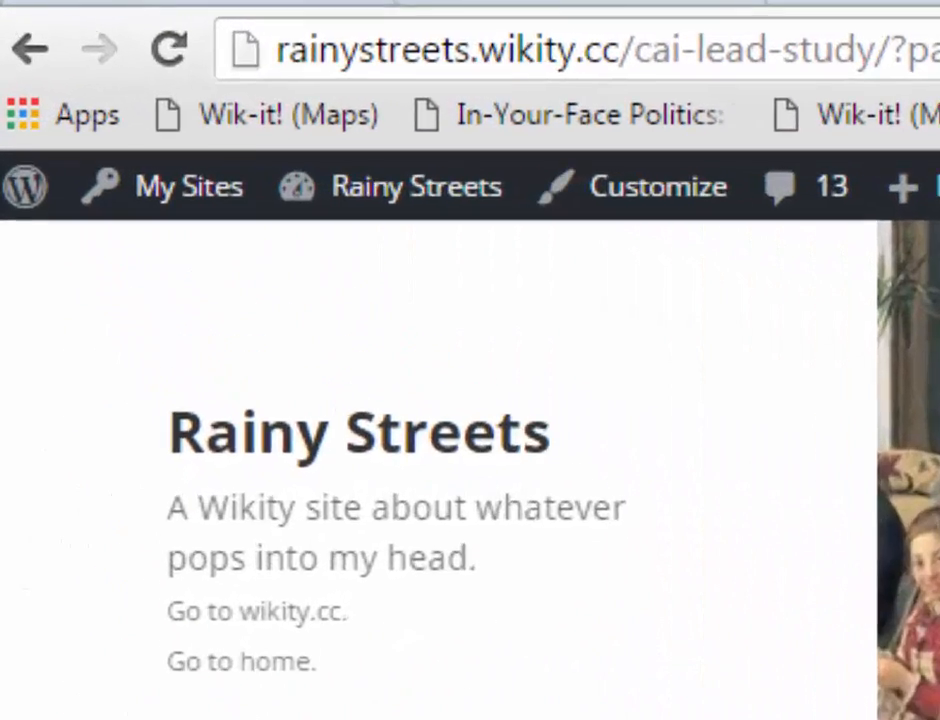
# Open the Generation Lead site at generationlead.wikity.cc in a new browser tab.
pyautogui.click(735, 2)
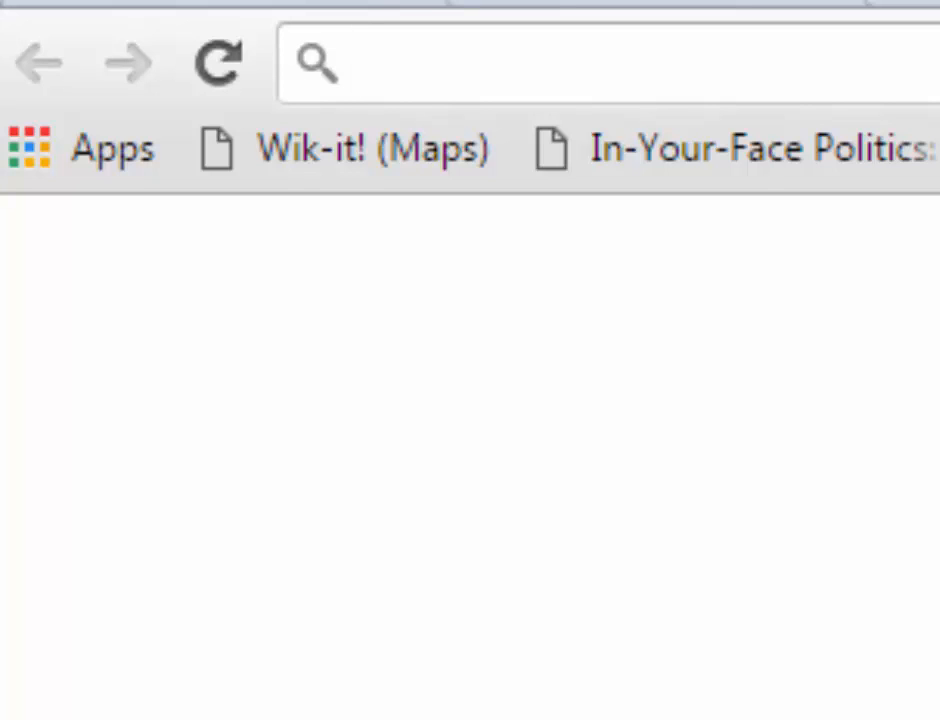
pyautogui.write('generationlead.wikity.cc')
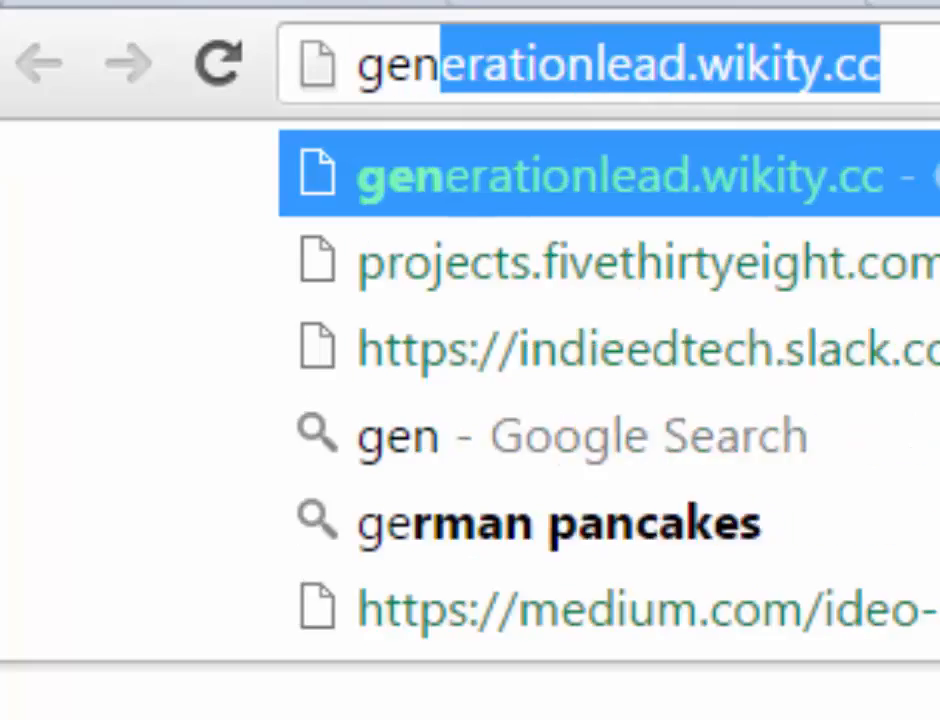
pyautogui.press('Return')
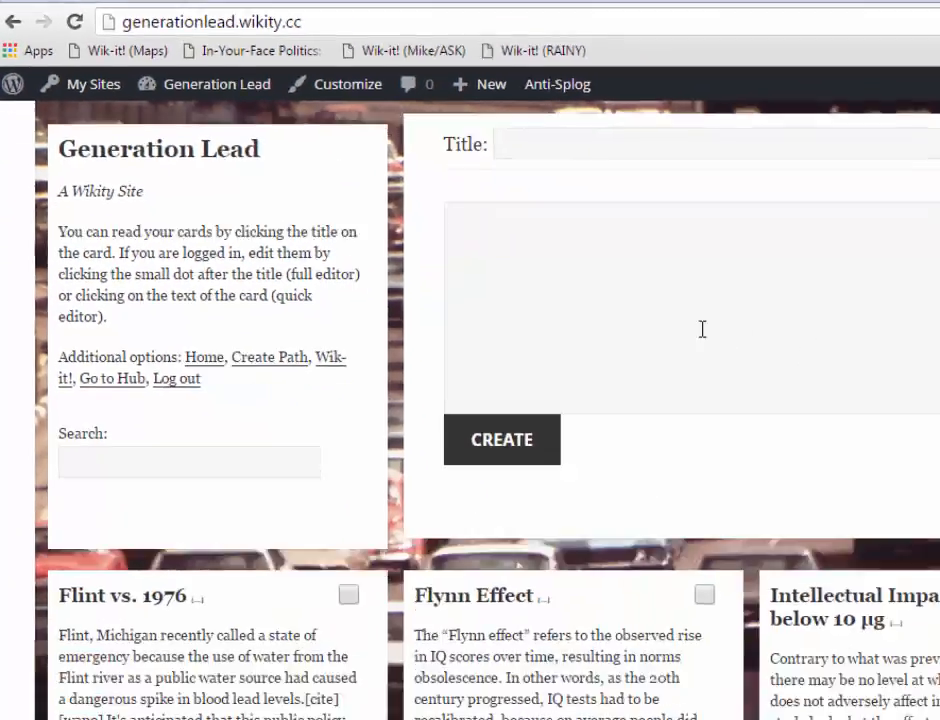
# Select the Broken Windows Theory Broken card on Generation Lead and set its destination site to rainystreets.wikity.cc.
pyautogui.scroll(-2, 702, 329)
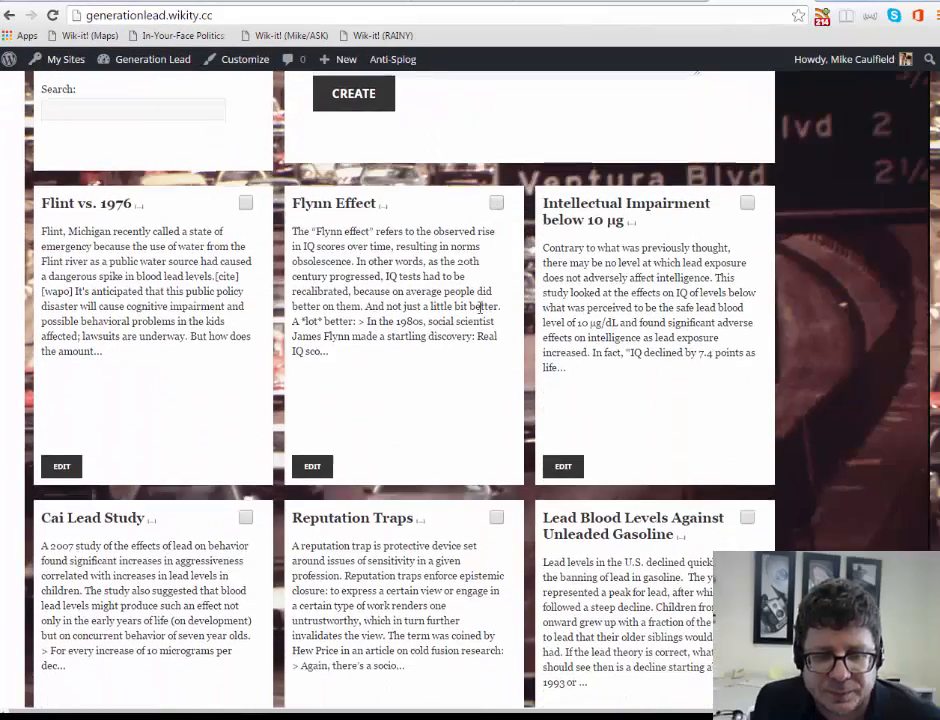
pyautogui.scroll(-4, 675, 433)
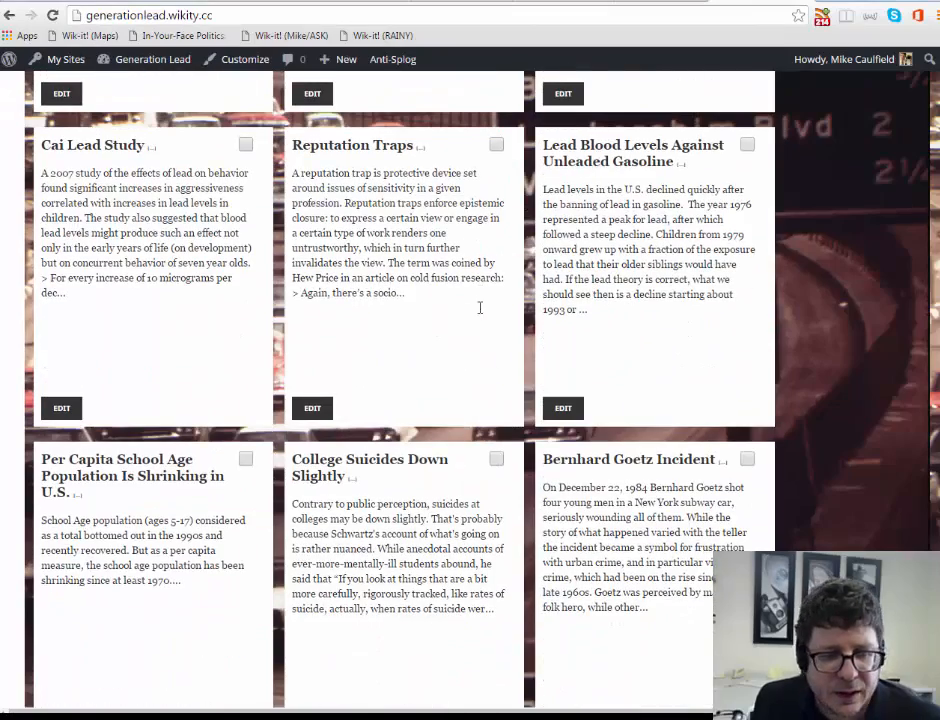
pyautogui.scroll(-4, 479, 310)
pyautogui.scroll(3, 479, 313)
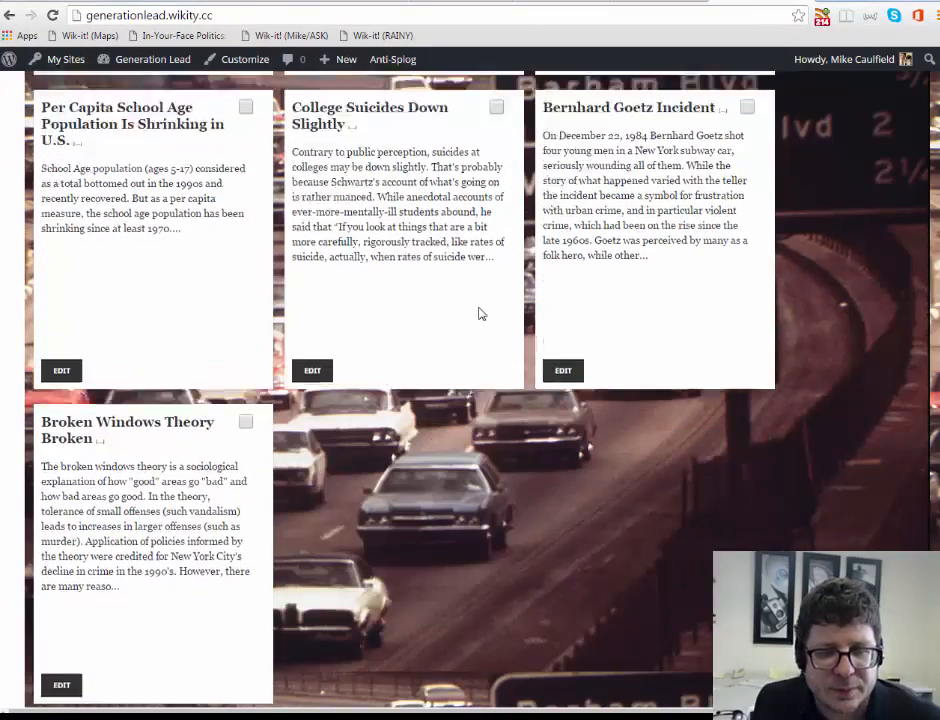
pyautogui.scroll(-2, 480, 312)
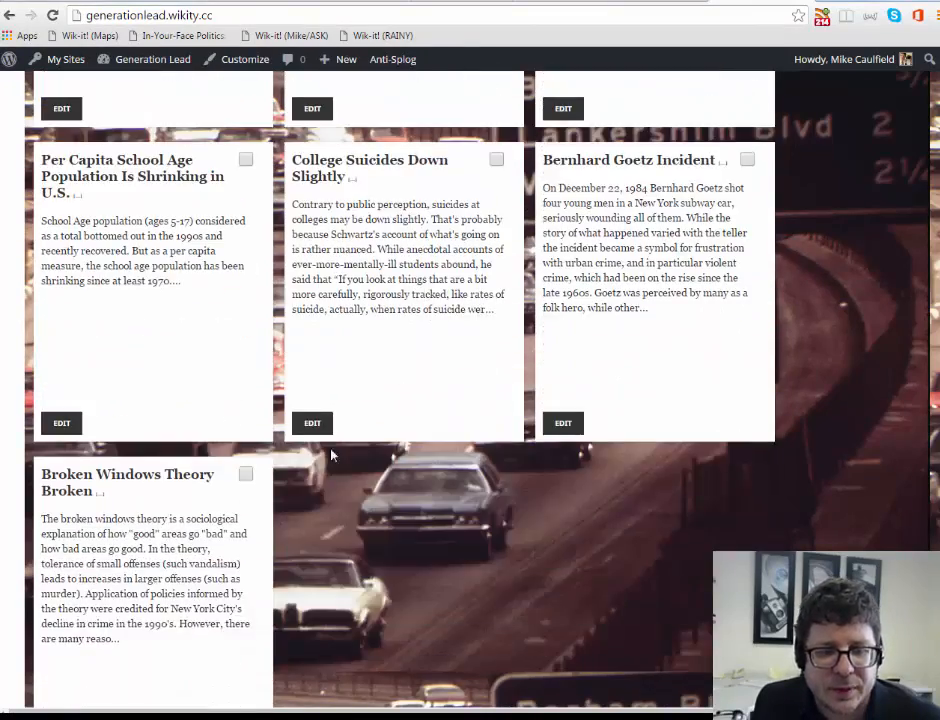
pyautogui.click(245, 474)
pyautogui.moveTo(198, 141); pyautogui.dragTo(103, 160)
pyautogui.write('ra')
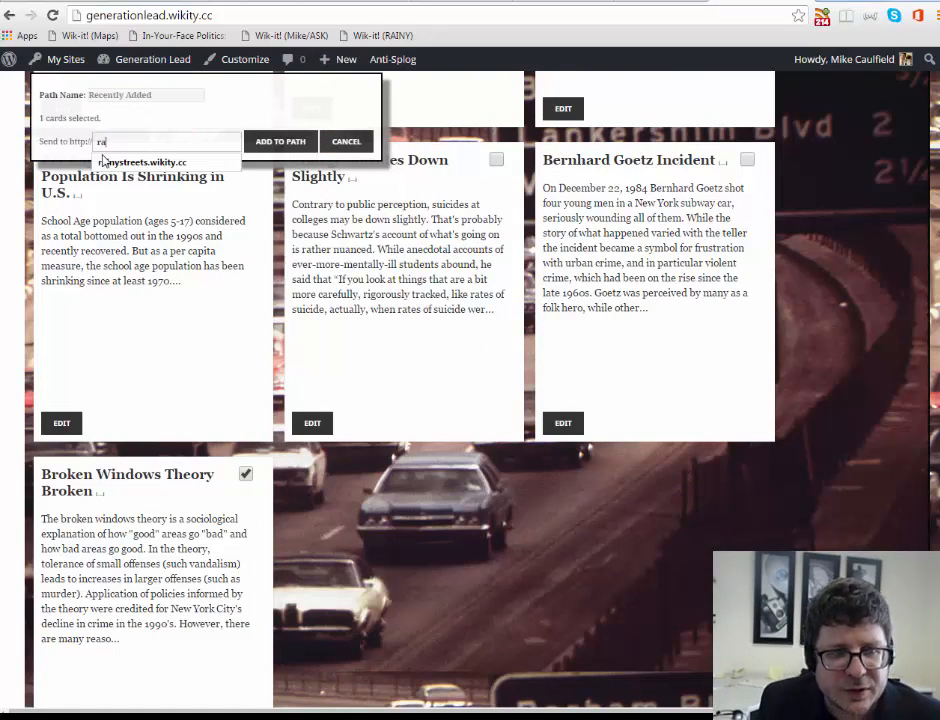
pyautogui.click(104, 161)
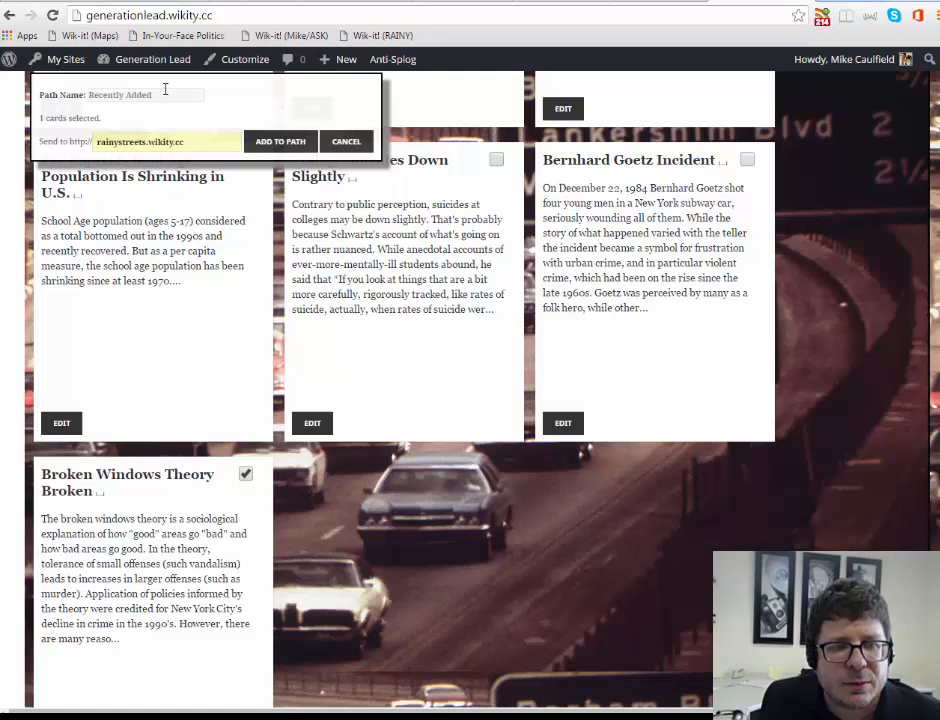
# Add the selected card to the path named Lead on the destination site, and open that path there.
pyautogui.moveTo(163, 93); pyautogui.dragTo(2, 78)
pyautogui.write('Lea')
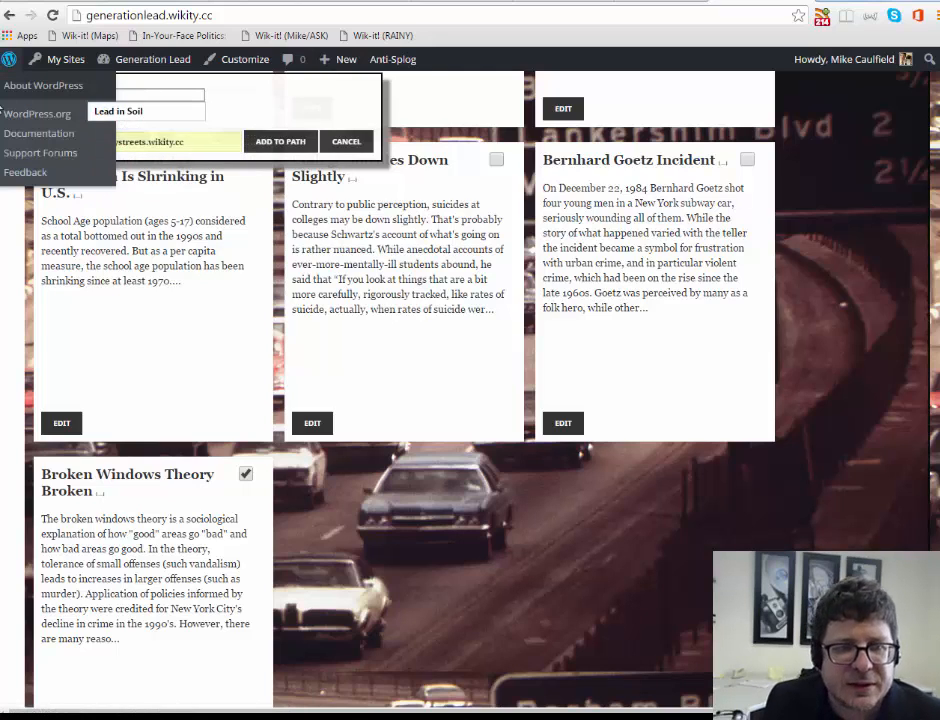
pyautogui.write('d')
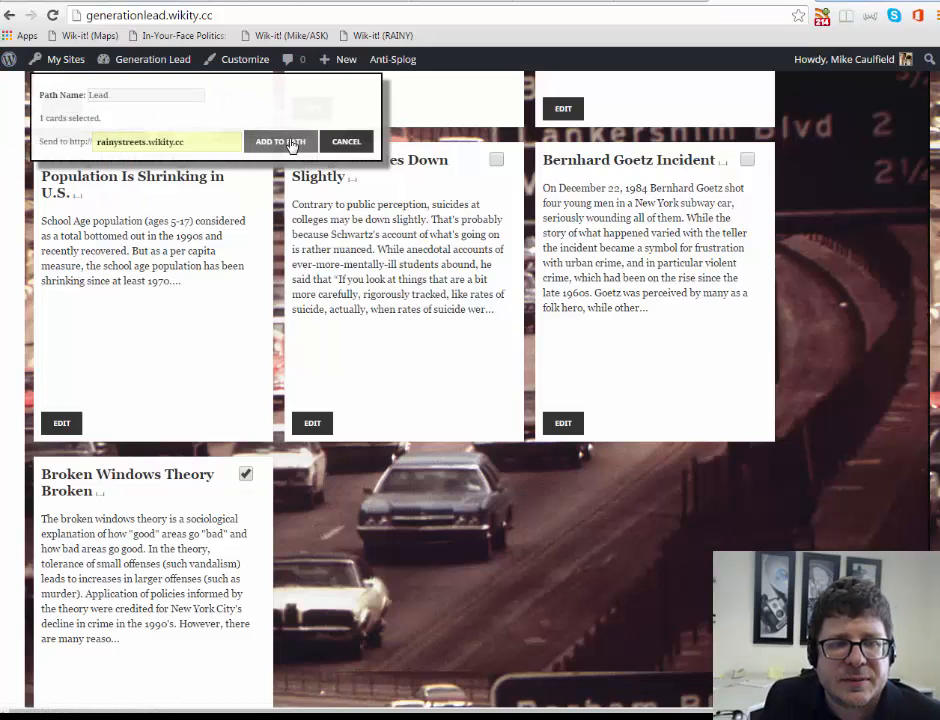
pyautogui.click(283, 141)
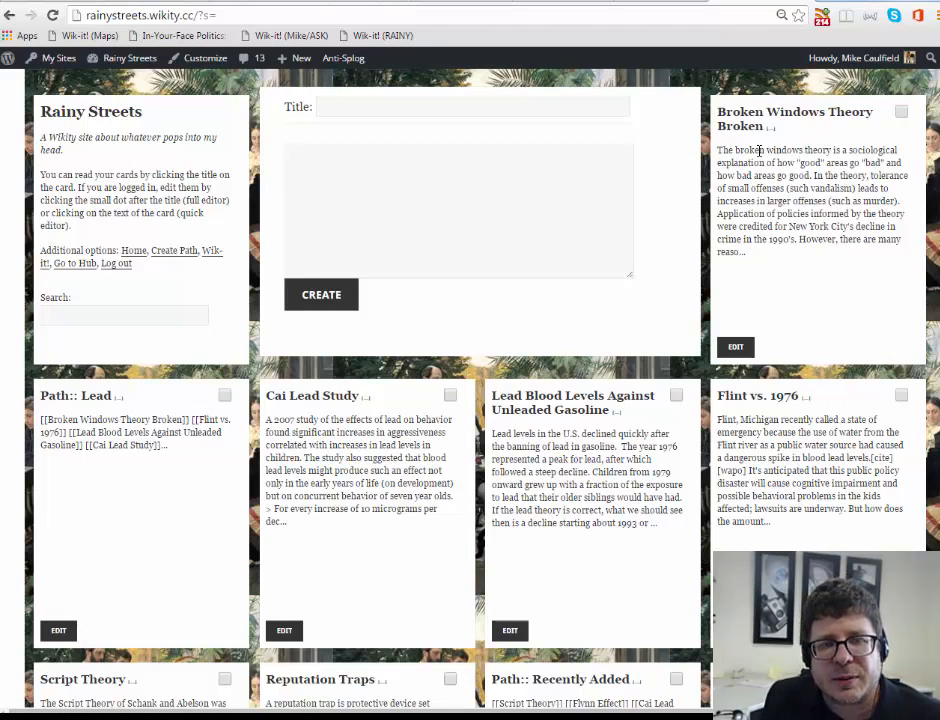
pyautogui.click(99, 398)
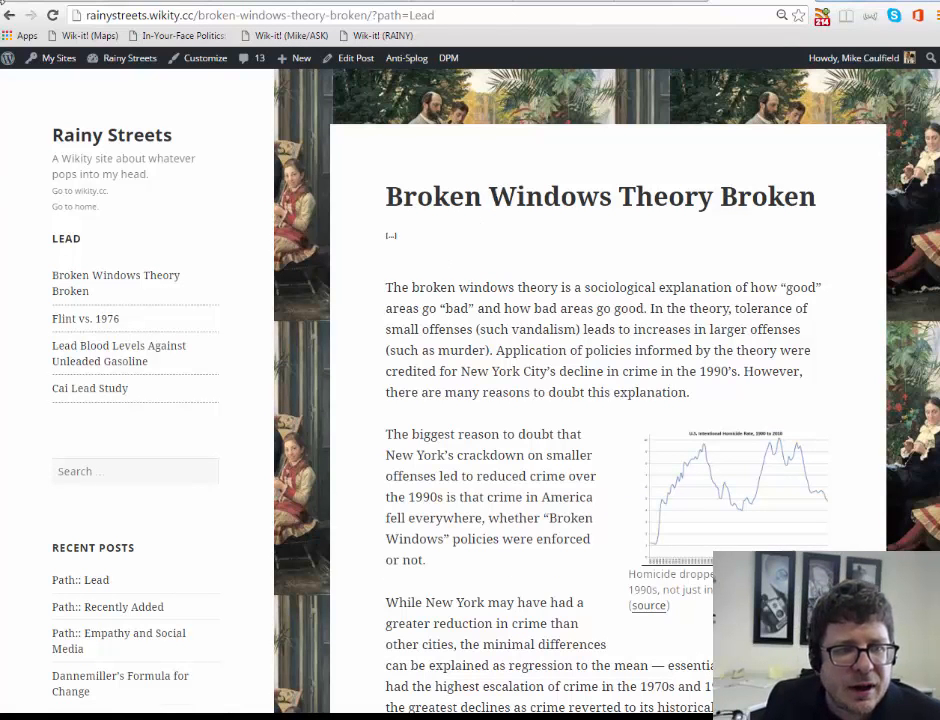
# Return to the Rainy Streets cards and move the Broken Windows Theory Broken link to the end of the Lead path's list.
pyautogui.click(9, 16)
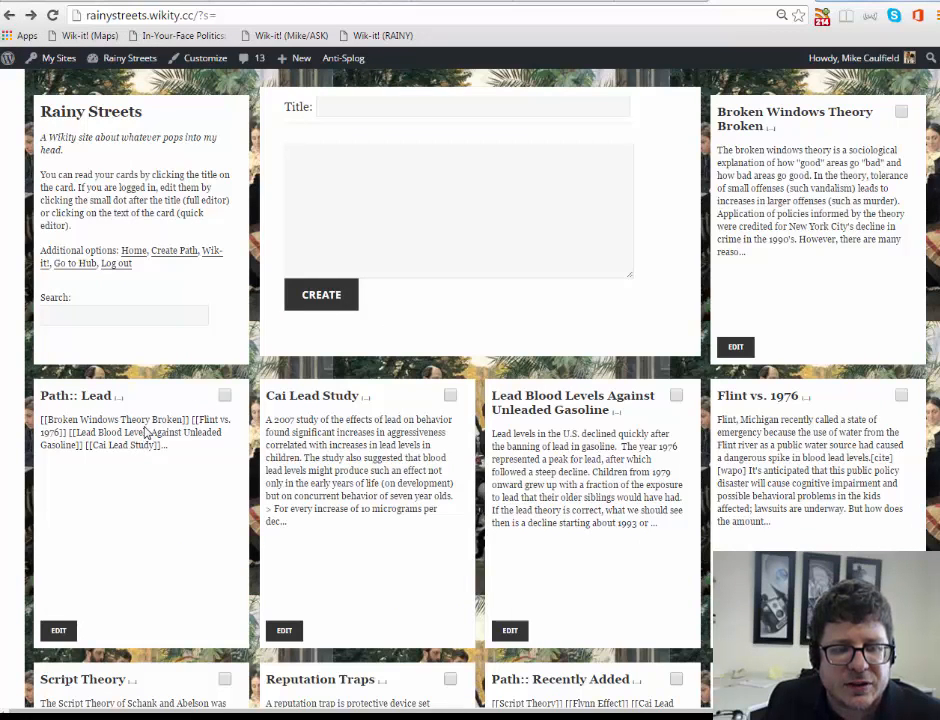
pyautogui.click(60, 419)
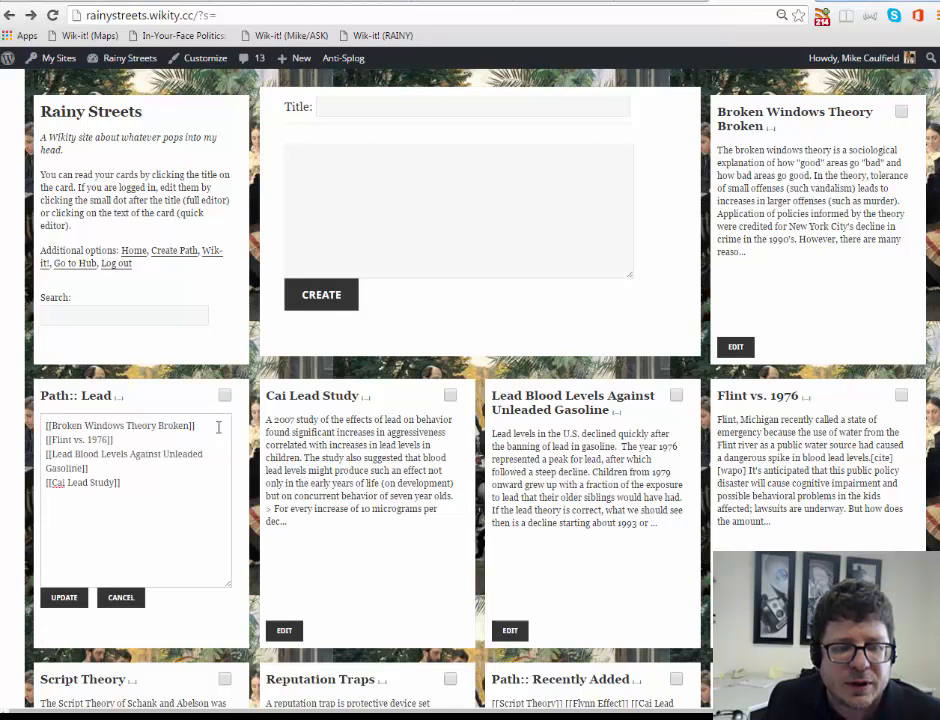
pyautogui.moveTo(215, 425); pyautogui.dragTo(46, 425)
pyautogui.hotkey('ctrl', 'c')
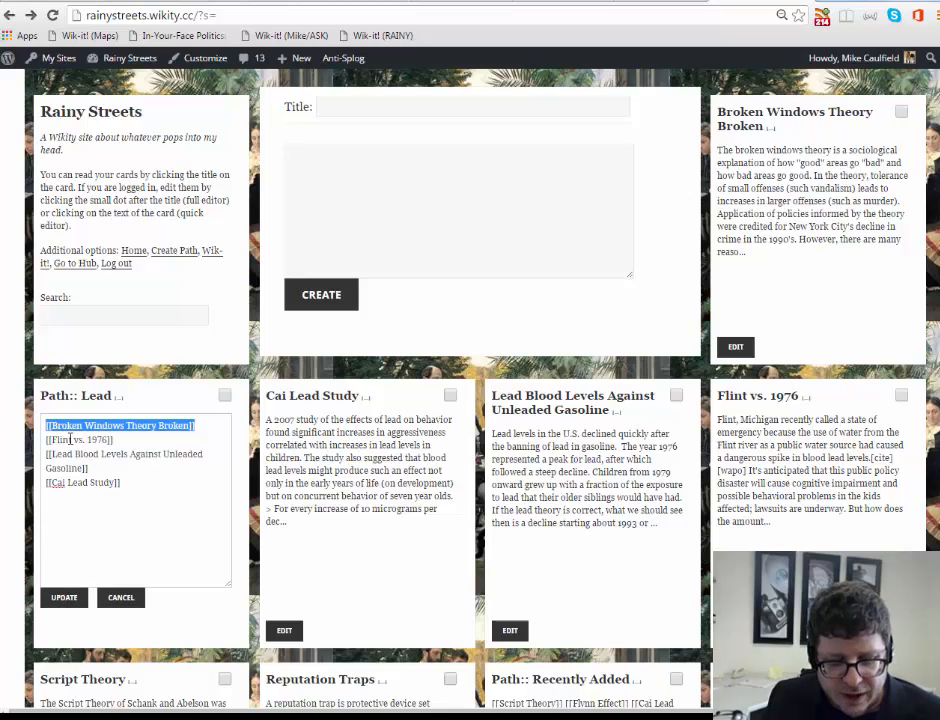
pyautogui.press('BackSpace')
pyautogui.click(156, 488)
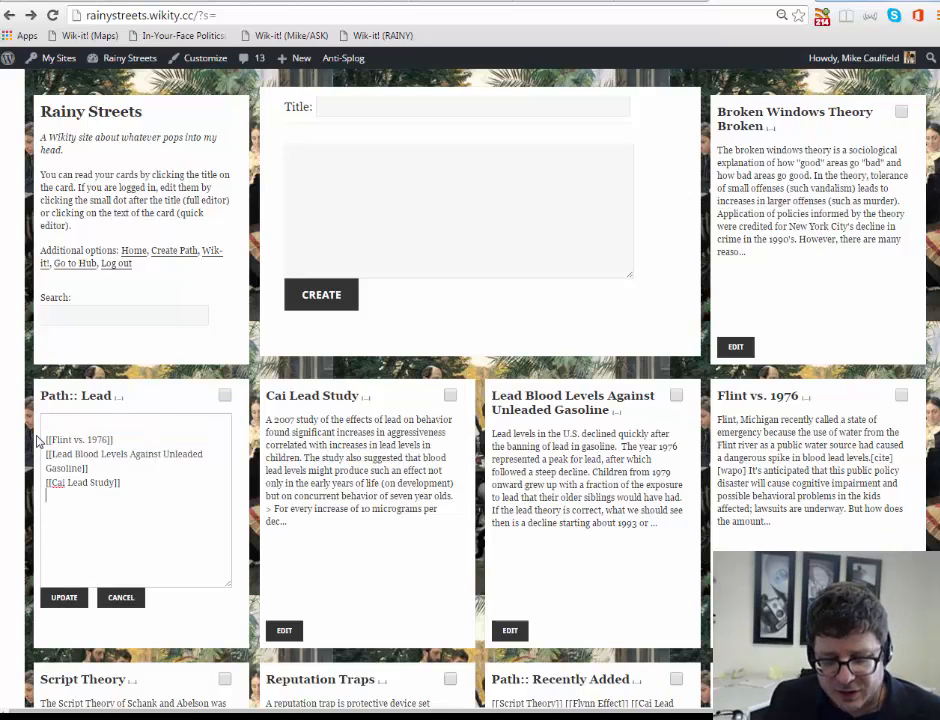
pyautogui.hotkey('ctrl', 'v')
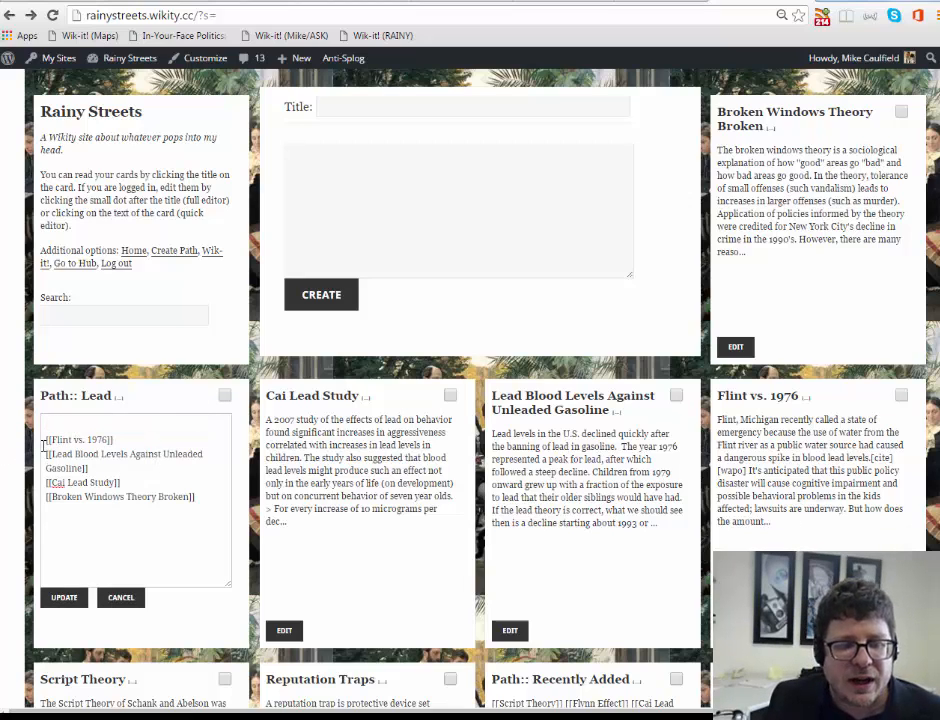
# Remove the blank line at the start of the Lead path's list and save the updated card.
pyautogui.click(44, 440)
pyautogui.press('BackSpace')
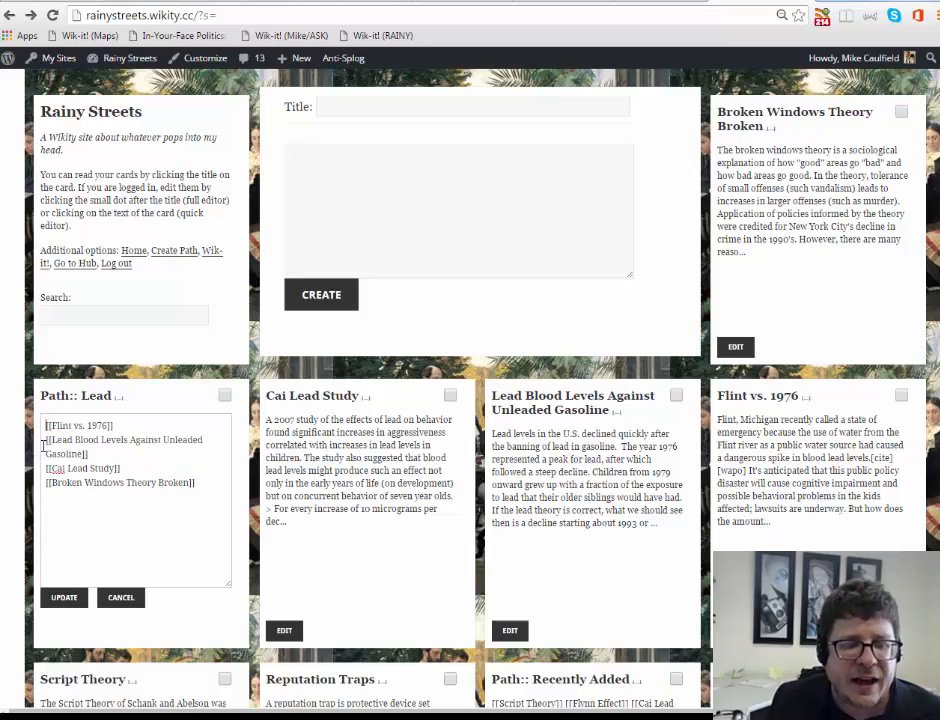
pyautogui.click(66, 600)
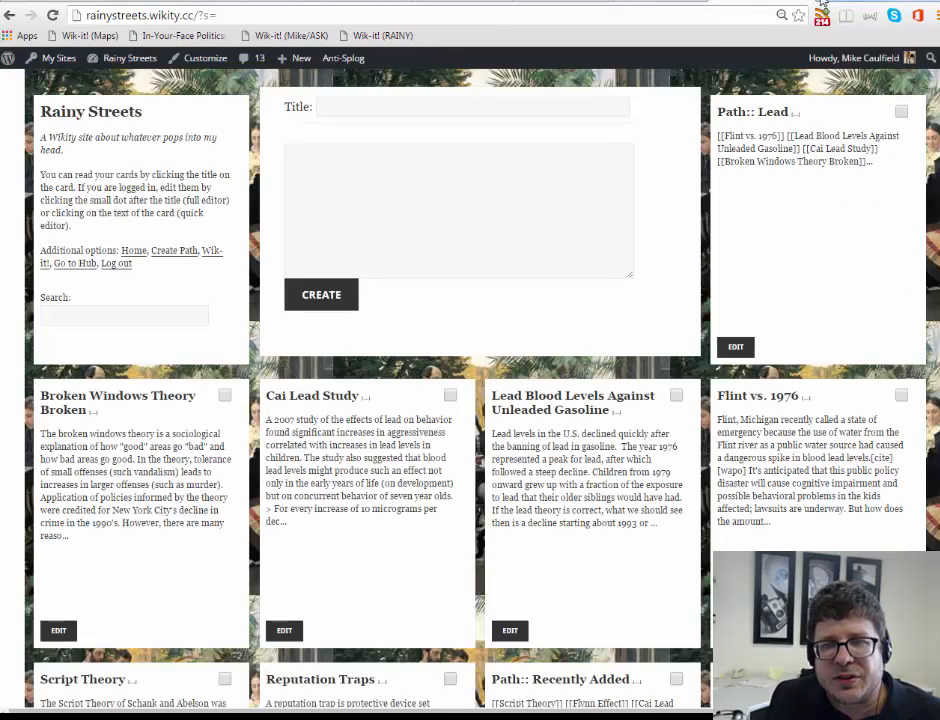
# Open the History of X site at new.wikity.cc in a new browser tab.
pyautogui.hotkey('ctrl', 't')
pyautogui.write('news.ycombinator.com')
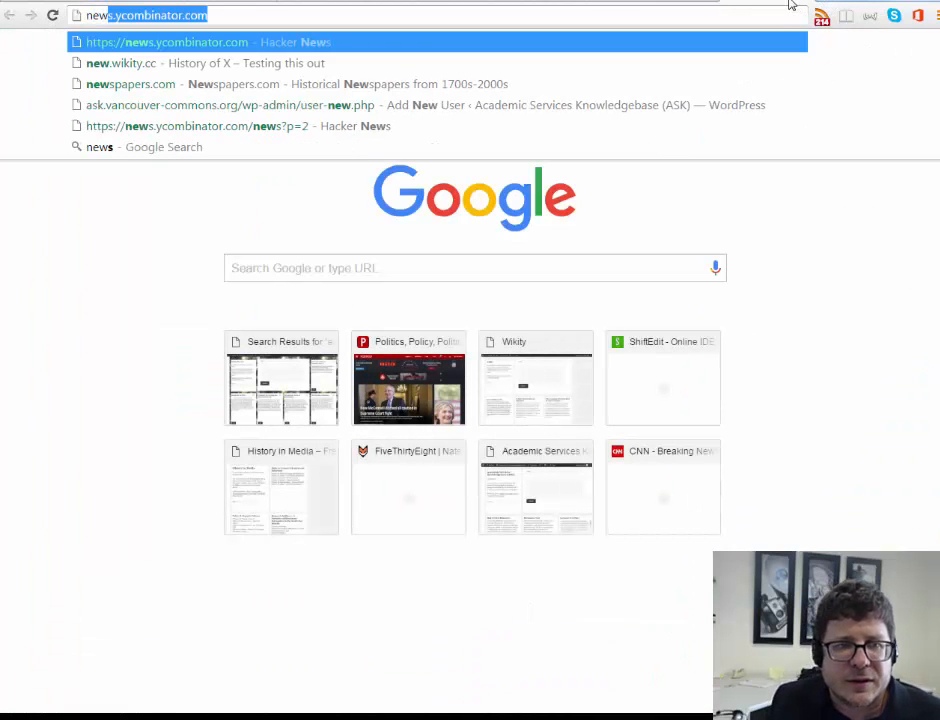
pyautogui.press('Down')
pyautogui.press('Return')
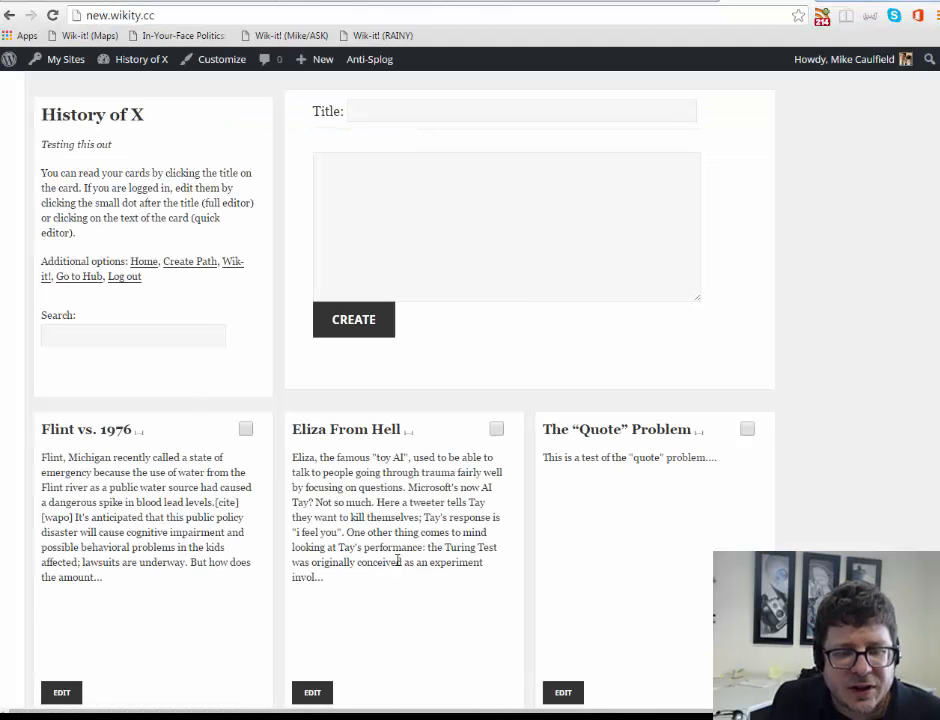
# Go to the second page of History of X cards and select the Reintegrative Shaming card.
pyautogui.scroll(-9, 604, 348)
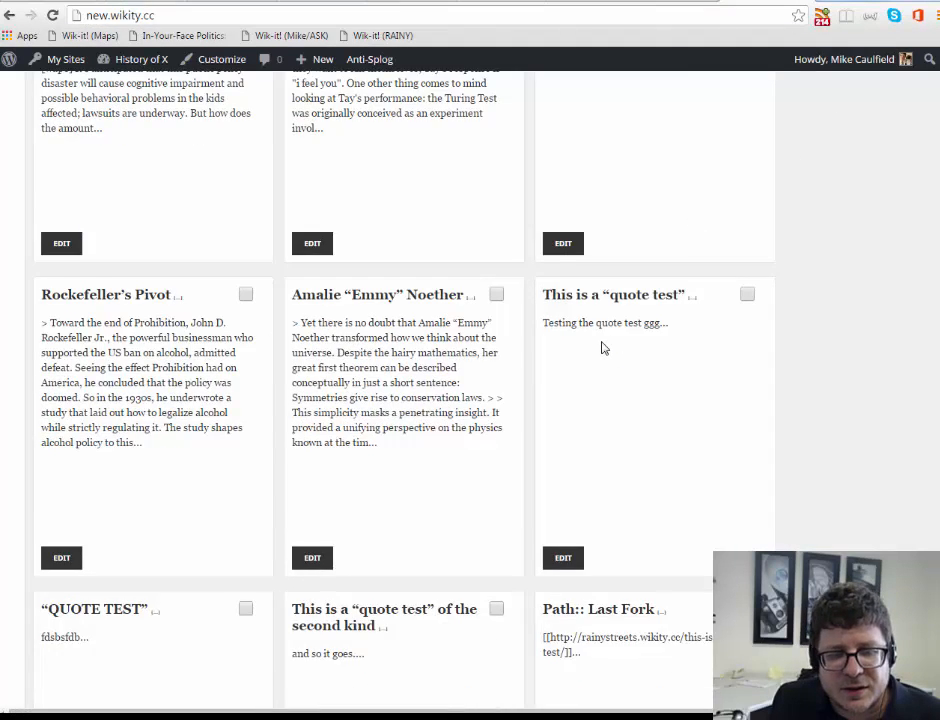
pyautogui.scroll(-4, 603, 347)
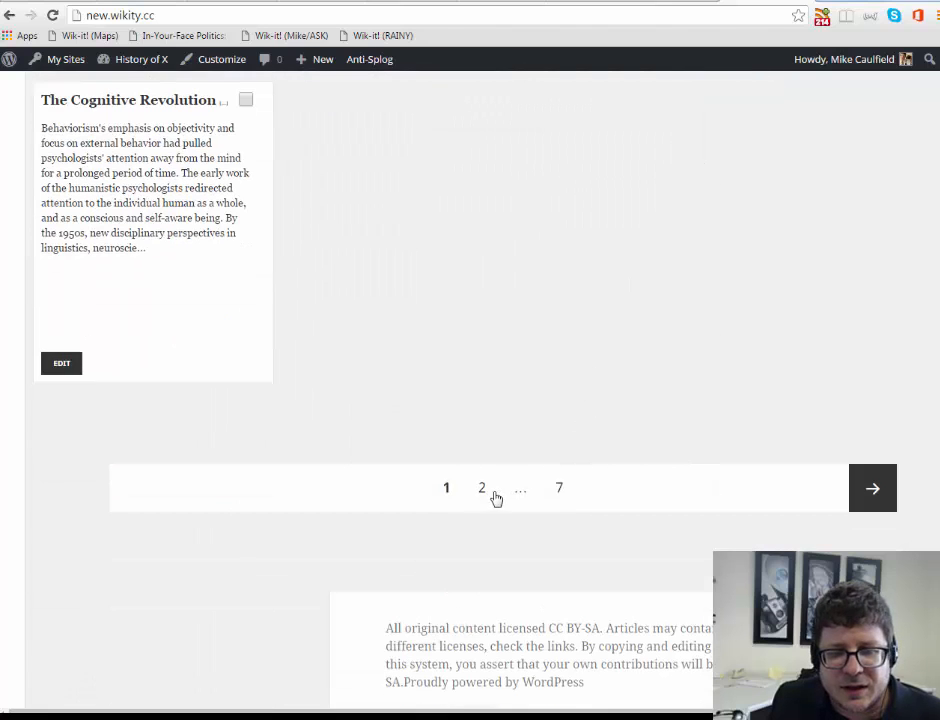
pyautogui.click(483, 497)
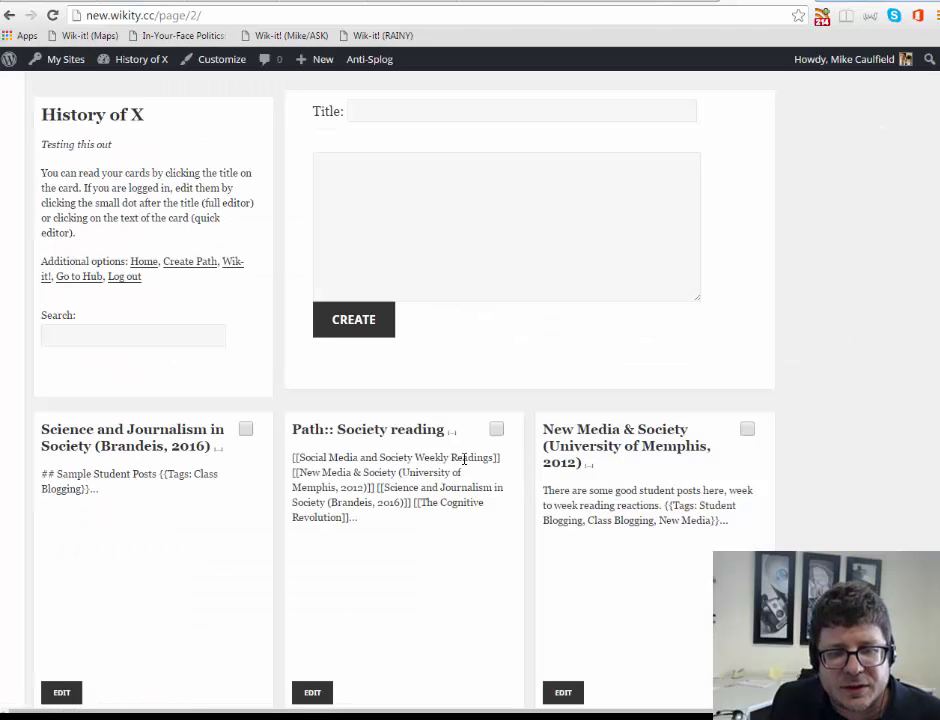
pyautogui.scroll(-6, 520, 415)
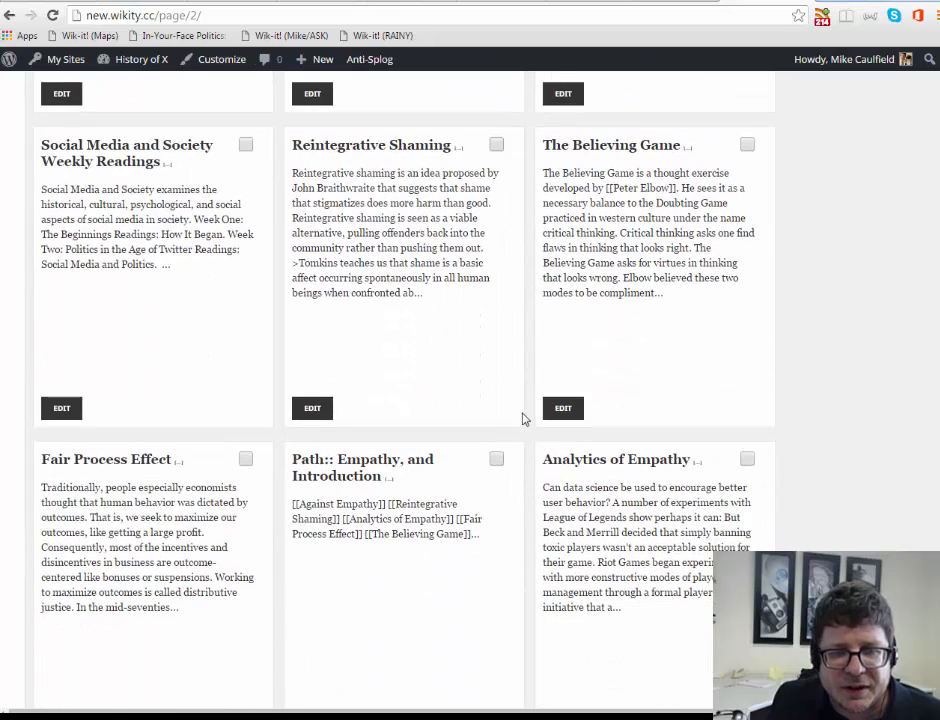
pyautogui.click(497, 148)
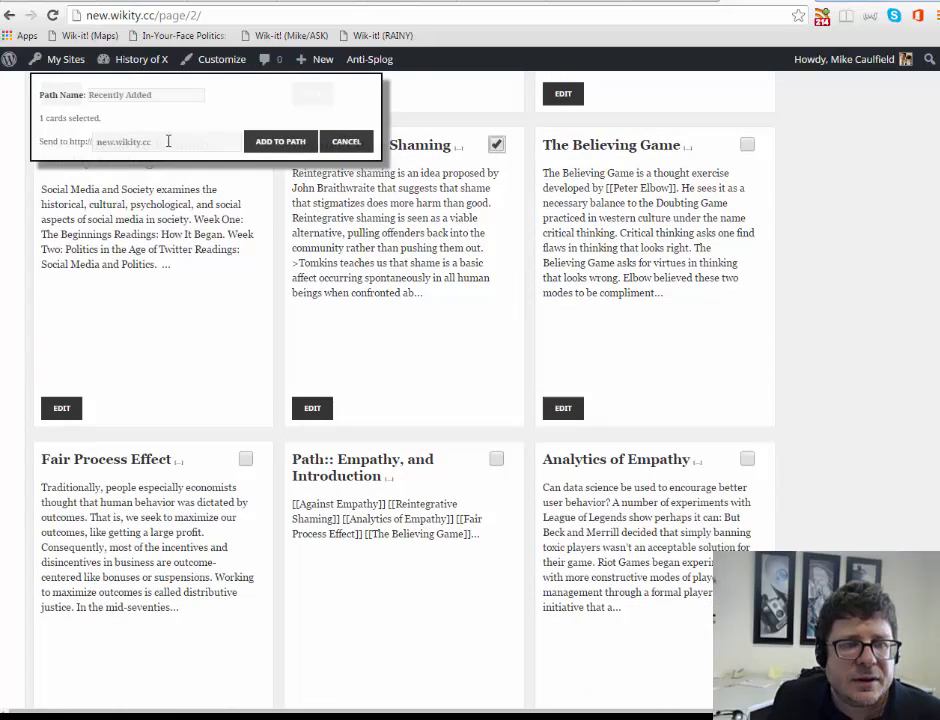
# Add the selected card to the Recently Added path on rainystreets.wikity.cc and open that path there.
pyautogui.click(120, 95)
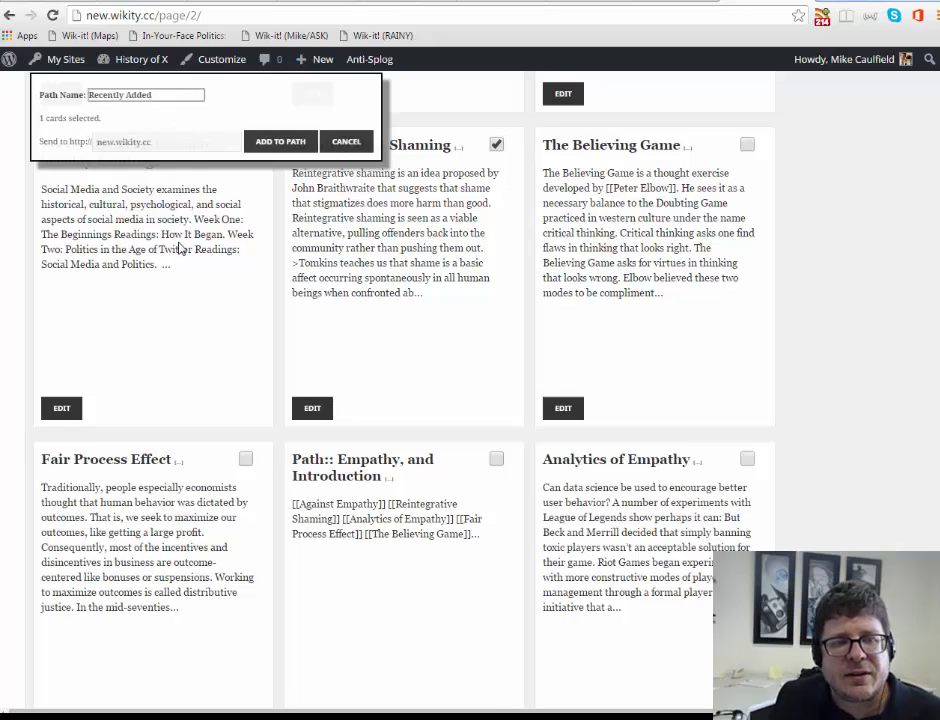
pyautogui.moveTo(191, 141); pyautogui.dragTo(1, 166)
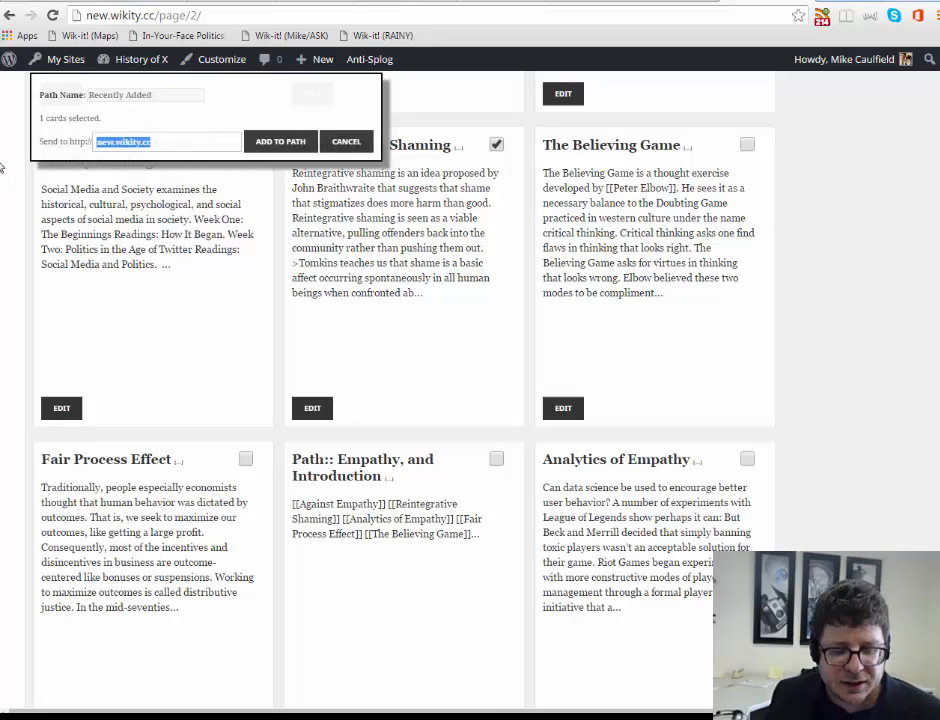
pyautogui.write('ra')
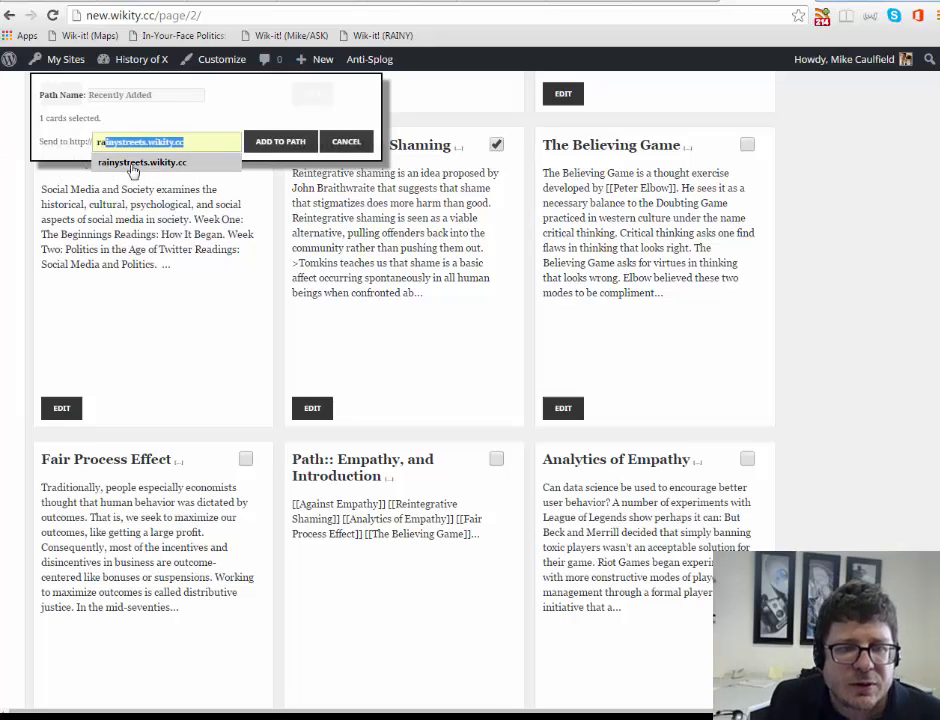
pyautogui.click(130, 158)
pyautogui.click(272, 143)
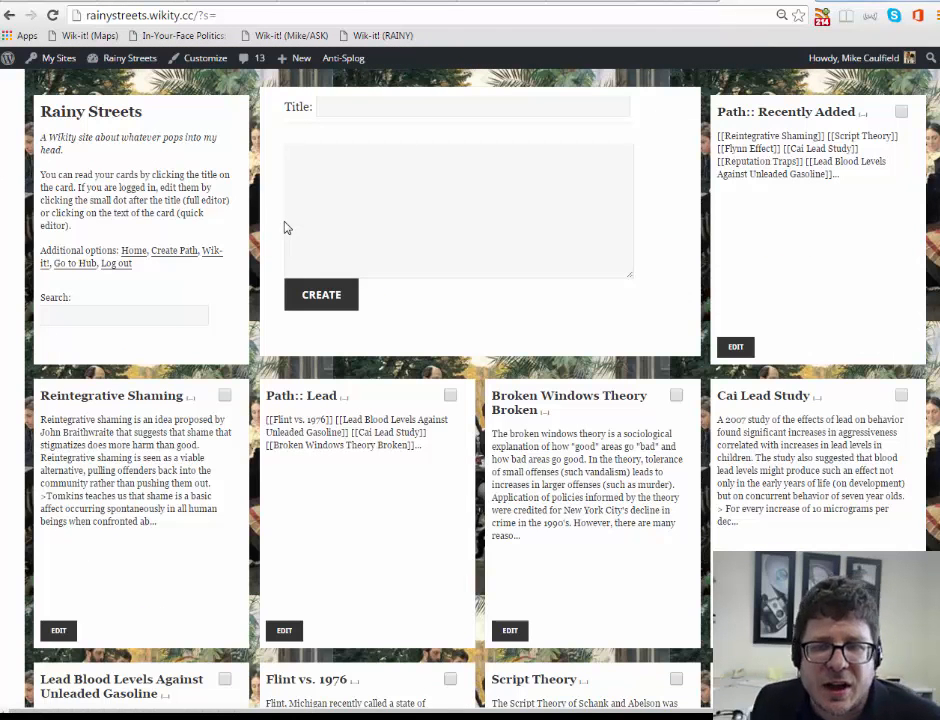
pyautogui.click(785, 112)
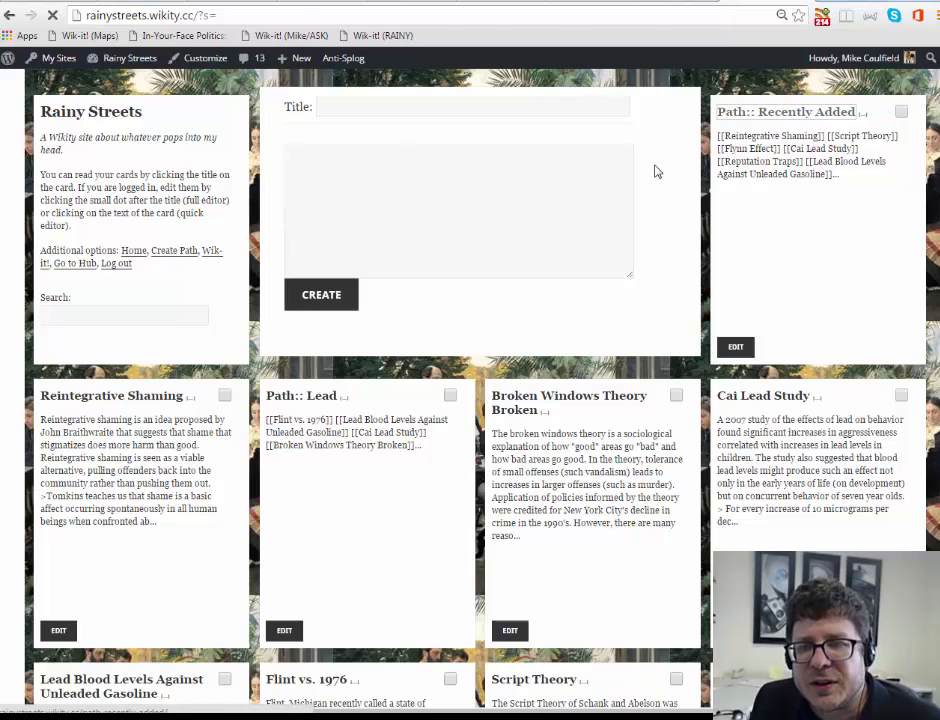